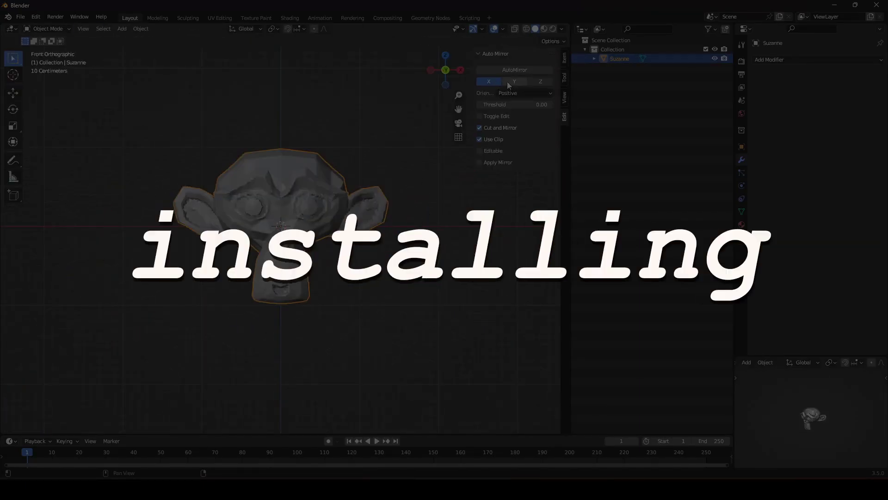
Choose the Auto Mirror orientation and run AutoMirror on the monkey head
click(515, 93)
click(511, 103)
click(510, 71)
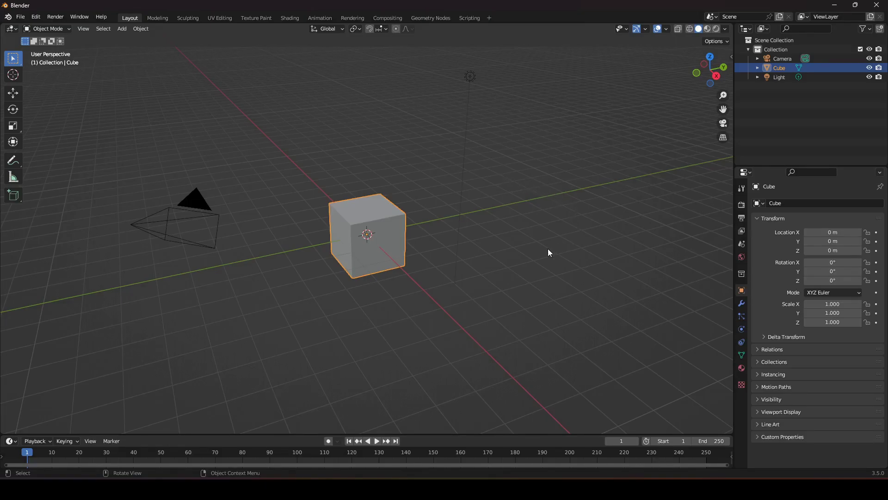
Join the Outliner and Properties areas so that the Properties editor takes up the full height
right_click(788, 167)
click(786, 188)
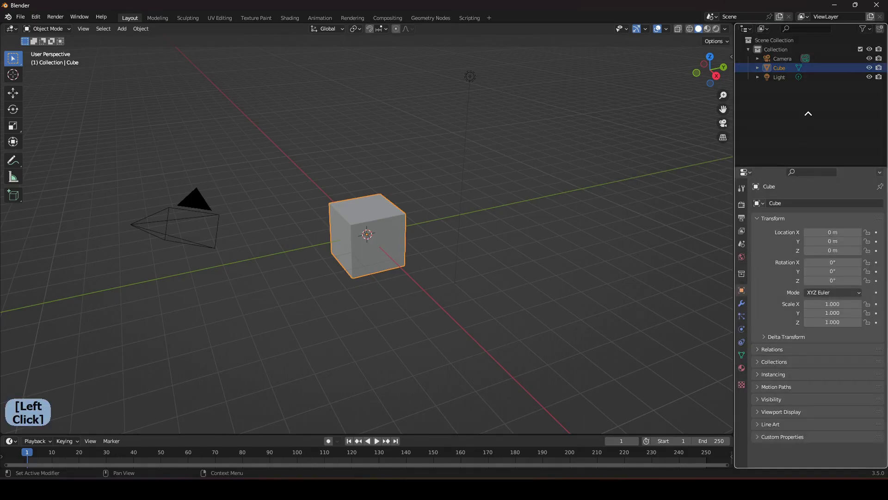
click(809, 115)
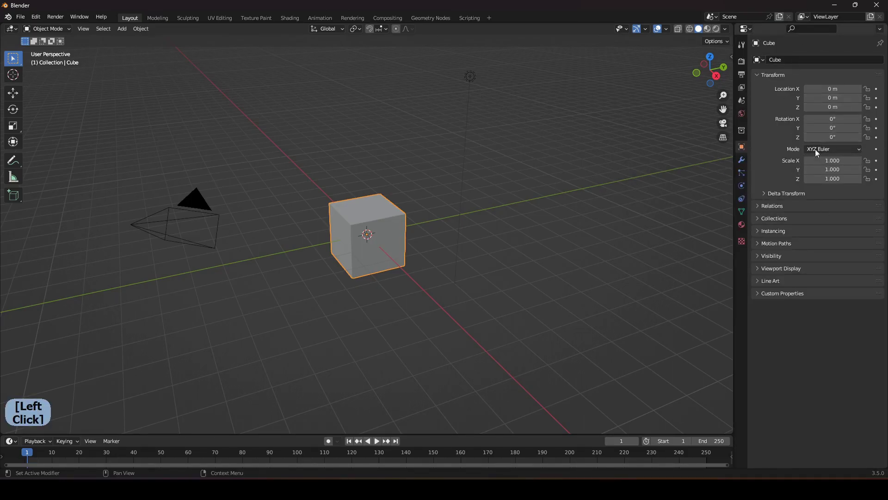
Expand the cube's Custom Properties, Viewport Display, Visibility, Instancing and Collections sections and look through the object properties
click(781, 293)
click(781, 268)
click(784, 256)
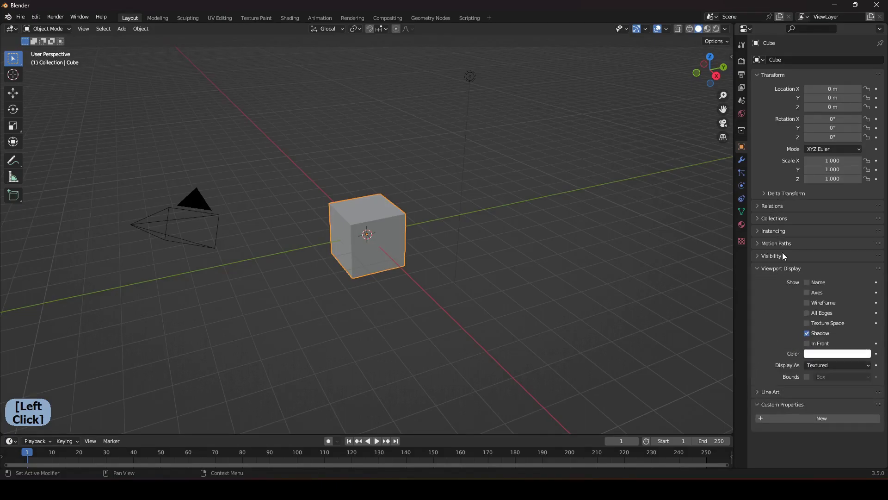
click(784, 231)
click(781, 218)
scroll(777, 291, down, 4)
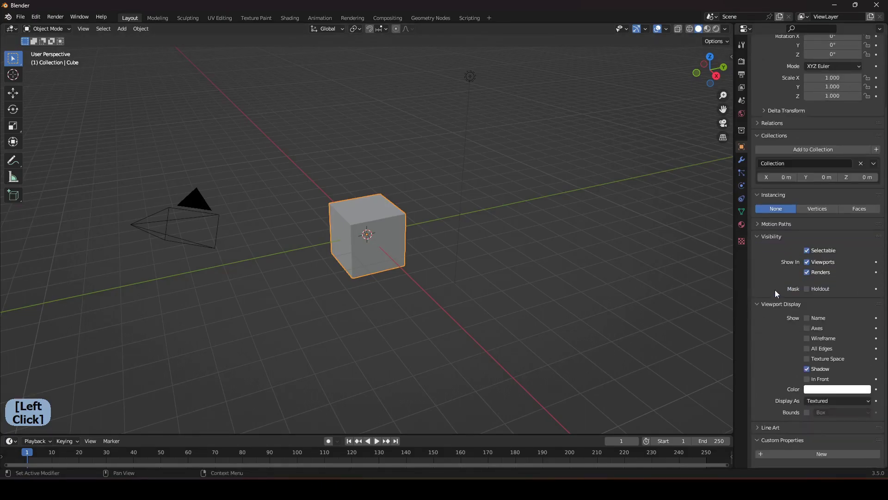
scroll(825, 222, up, 4)
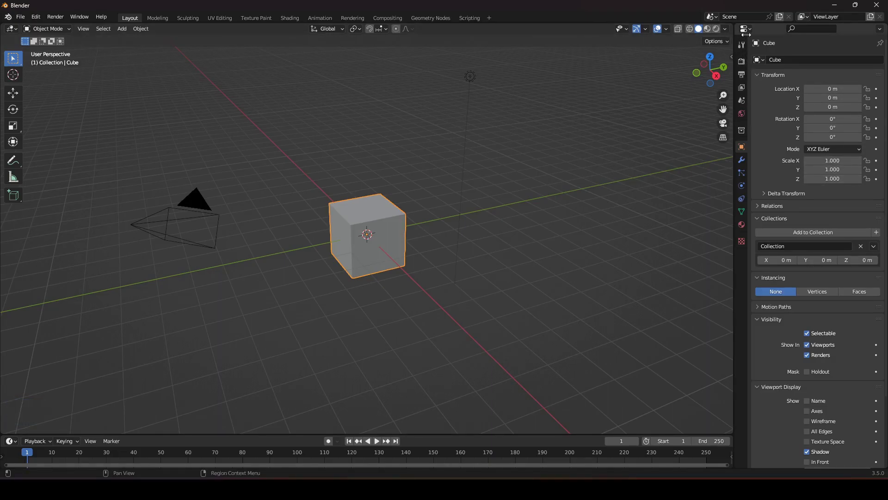
Split a vertical area off the 3D viewport beside the Properties editor, turn it into an Outliner, and deselect the cube
click(735, 24)
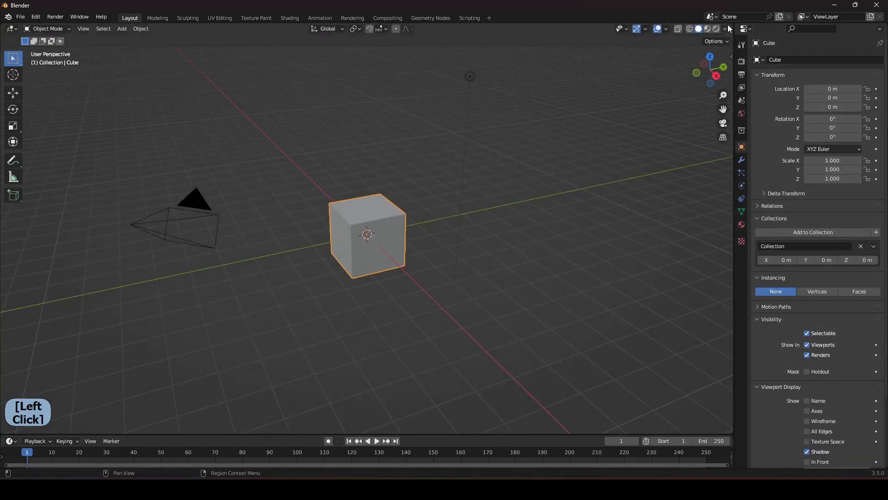
drag(729, 24, 573, 31)
click(582, 29)
click(548, 54)
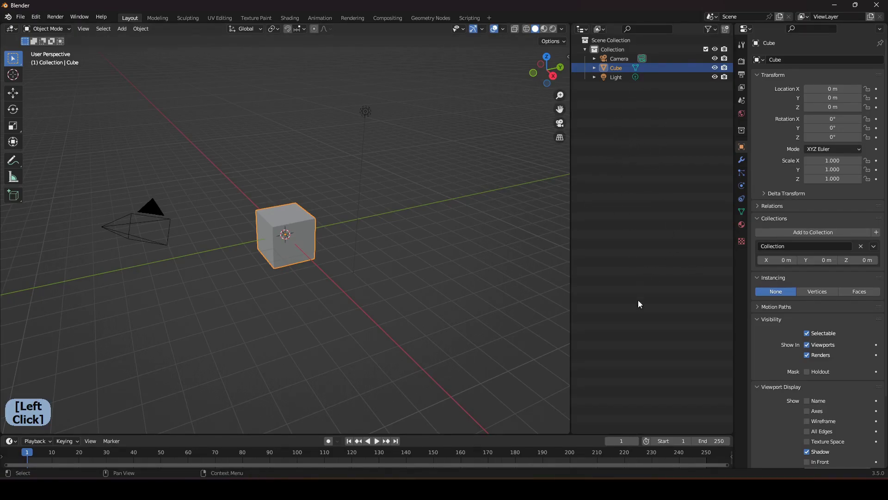
click(602, 213)
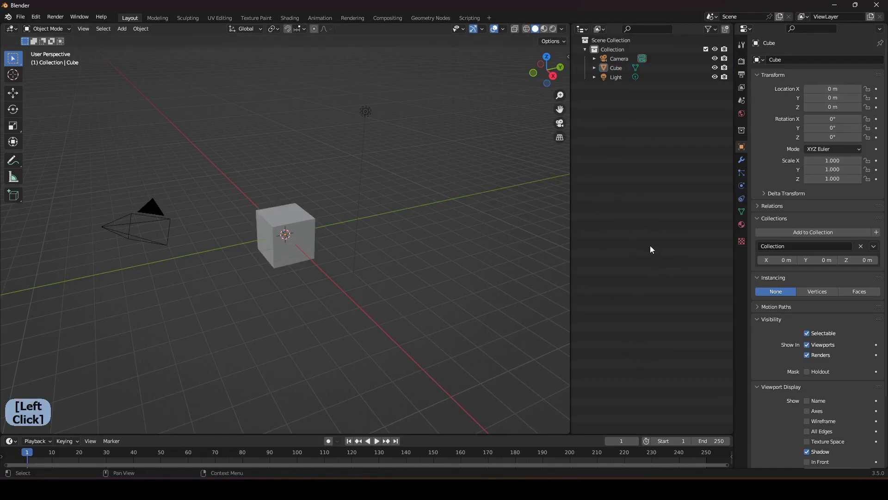
Show the render properties, split a small area off the lower part of the Properties editor, and make it a 3D Viewport
click(742, 61)
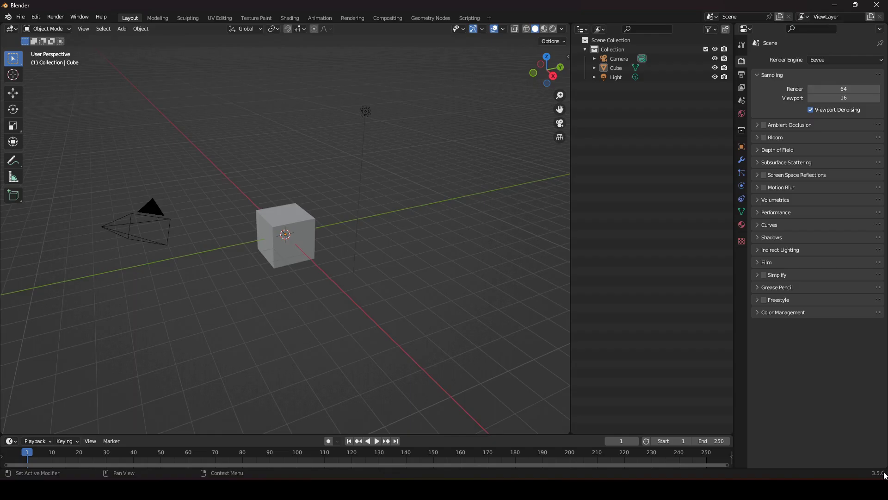
drag(883, 468, 866, 355)
click(745, 361)
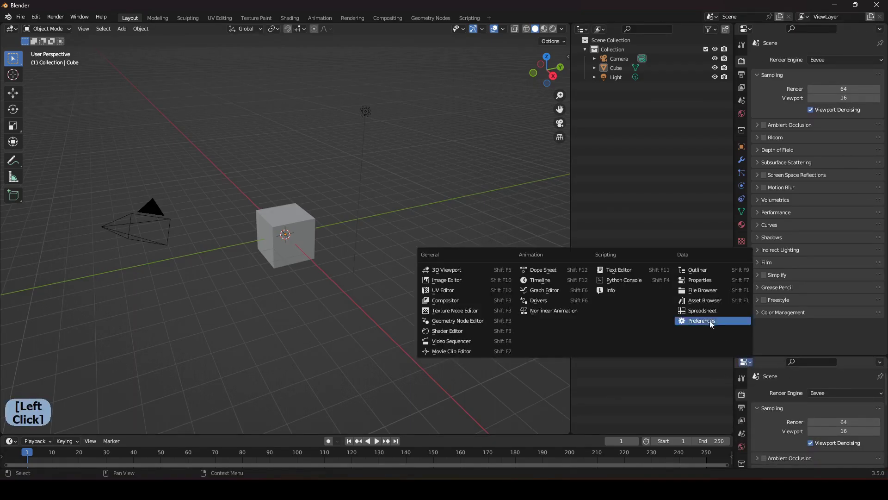
click(458, 270)
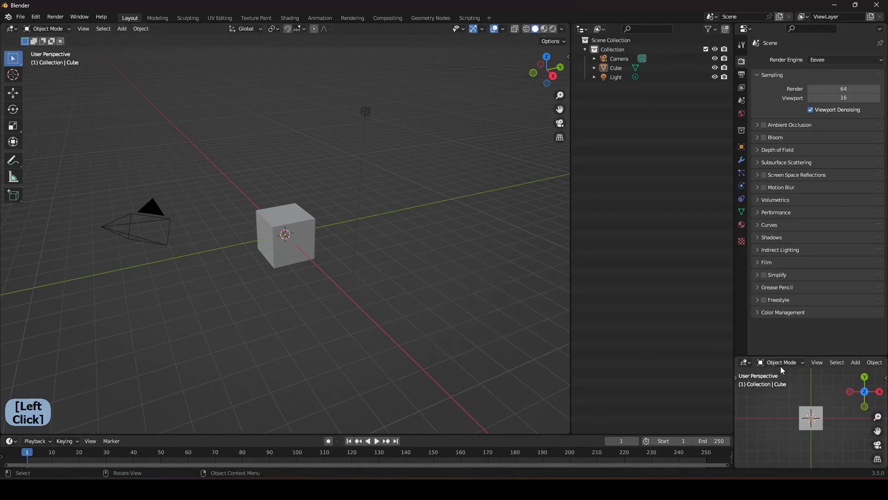
Turn off the overlays and gizmos in the small 3D viewport and angle its view onto the cube
scroll(805, 362, down, 5)
click(827, 363)
click(807, 363)
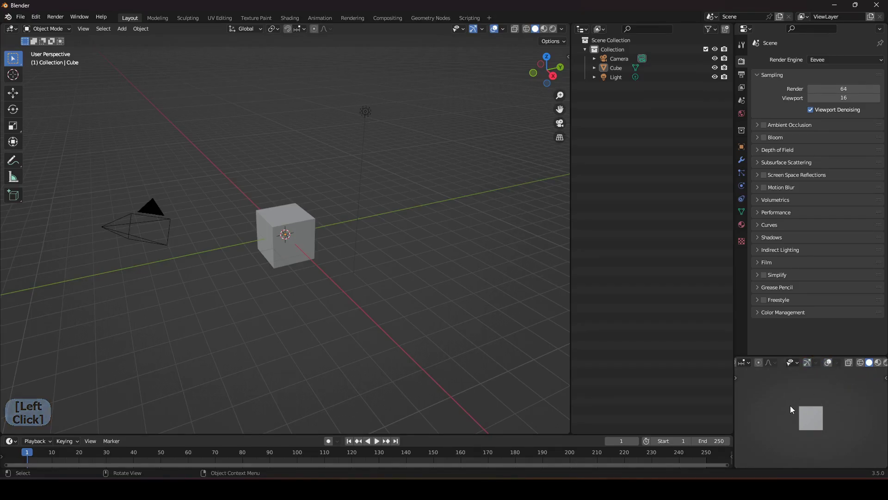
middle_drag(795, 399, 824, 408)
scroll(846, 364, down, 2)
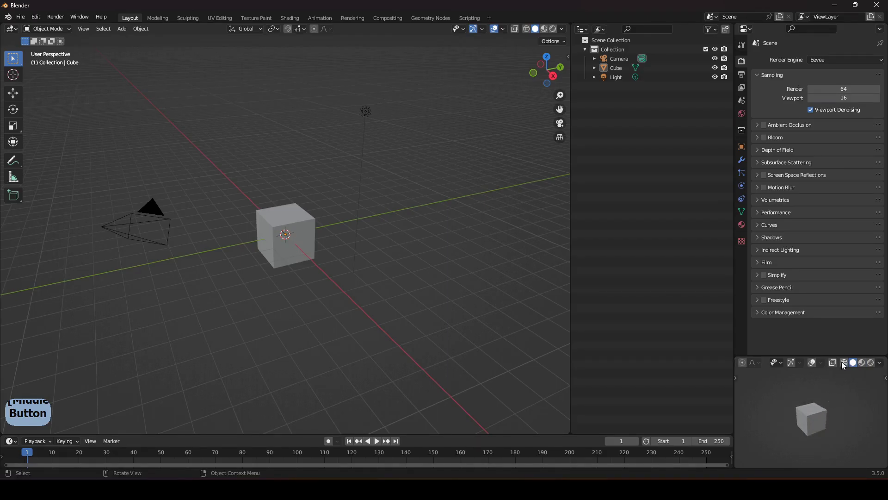
Set the small viewport's solid shading to MatCap lighting and enable Cavity
click(881, 363)
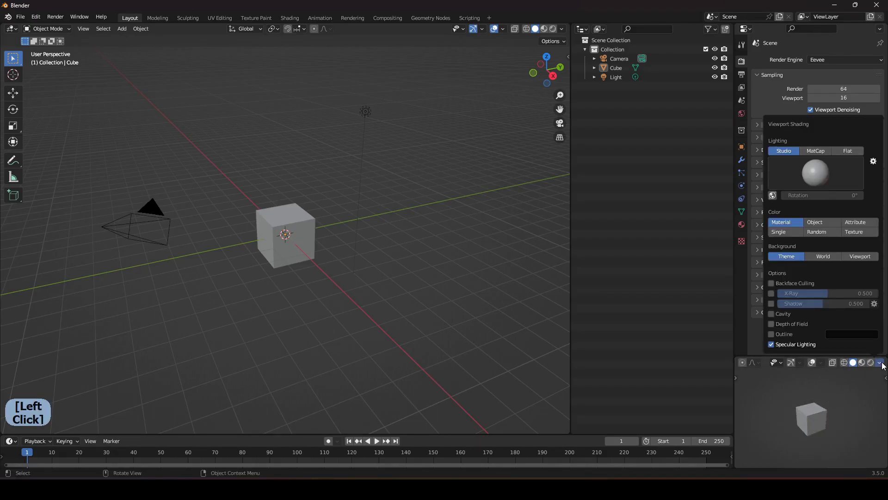
click(816, 150)
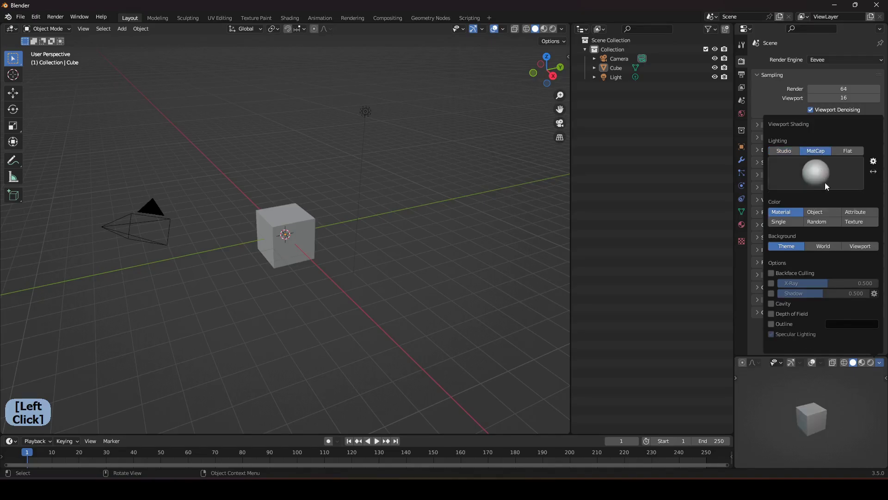
click(777, 303)
scroll(823, 417, up, 2)
middle_drag(823, 417, 825, 405)
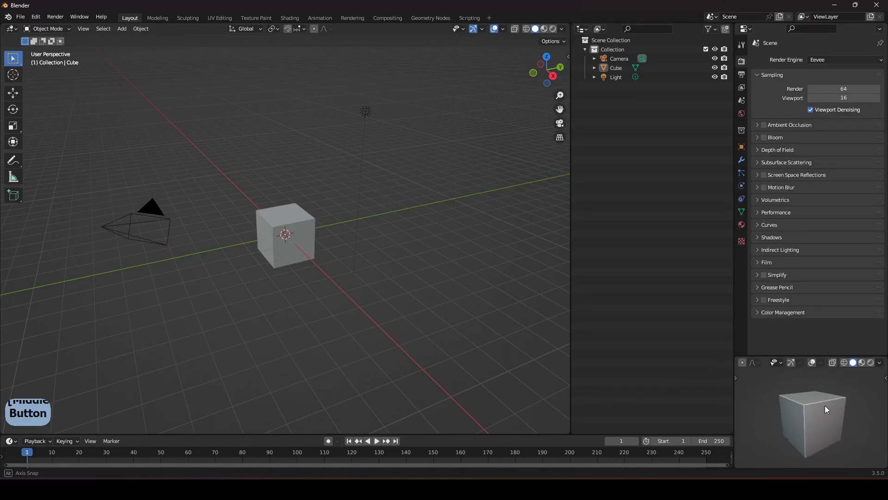
Delete the default cube and add a cylinder mesh in its place
middle_drag(273, 278, 299, 249)
click(274, 238)
key(x)
click(297, 225)
key(shift+a)
mouse_move(297, 211)
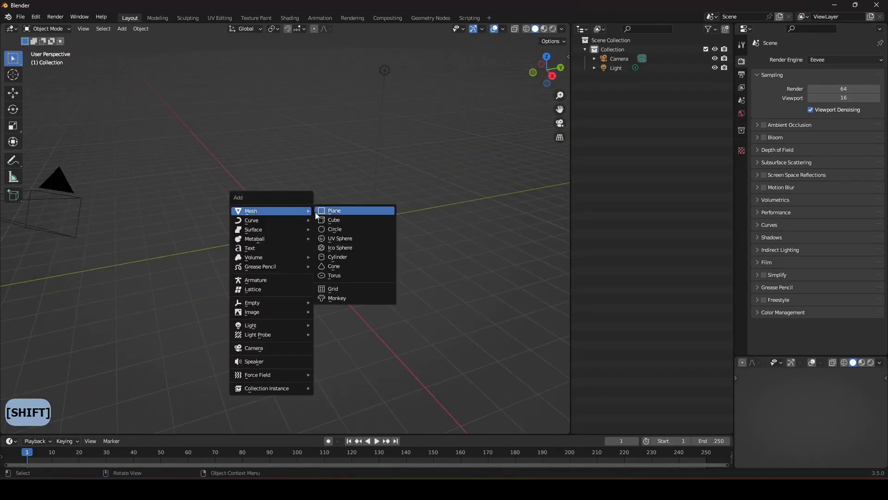
click(339, 257)
middle_drag(310, 237, 337, 229)
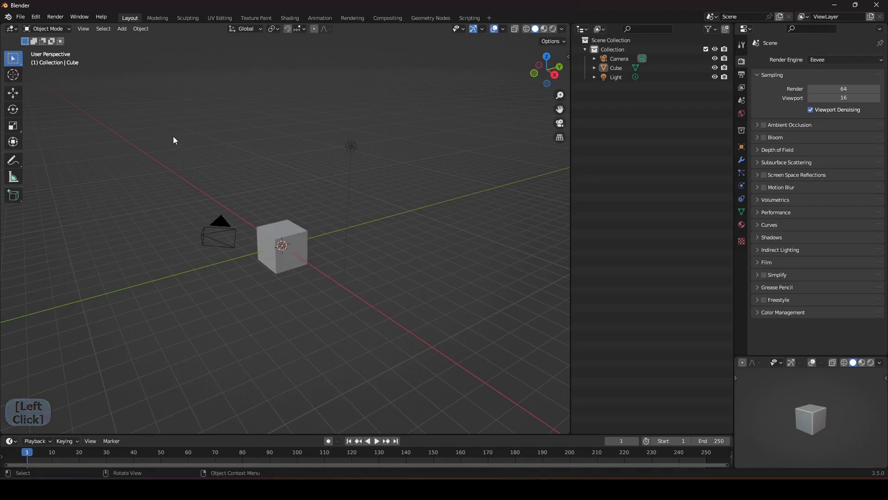
Delete the cube, camera and light, and save the empty scene with this layout as the startup file
drag(172, 135, 424, 311)
key(Delete)
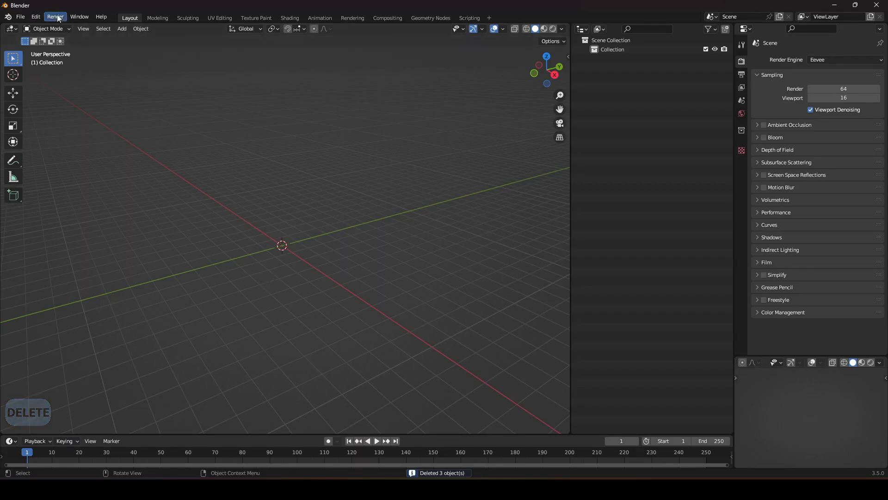
click(25, 20)
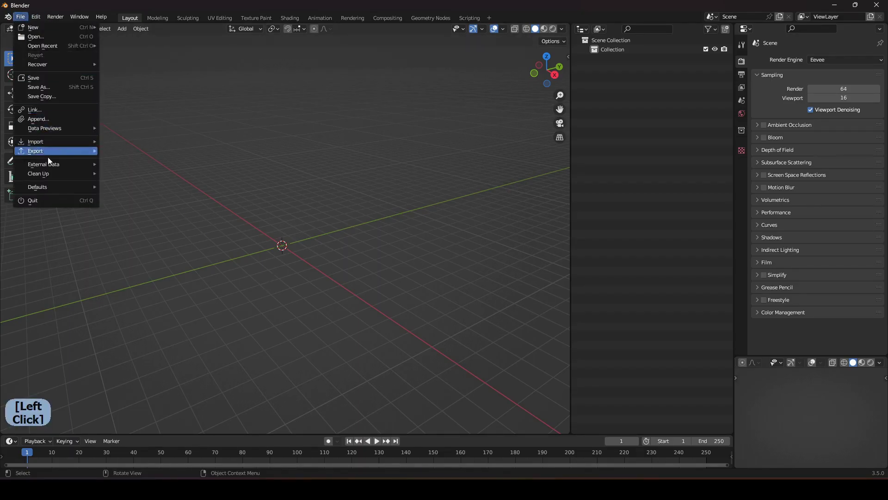
mouse_move(63, 186)
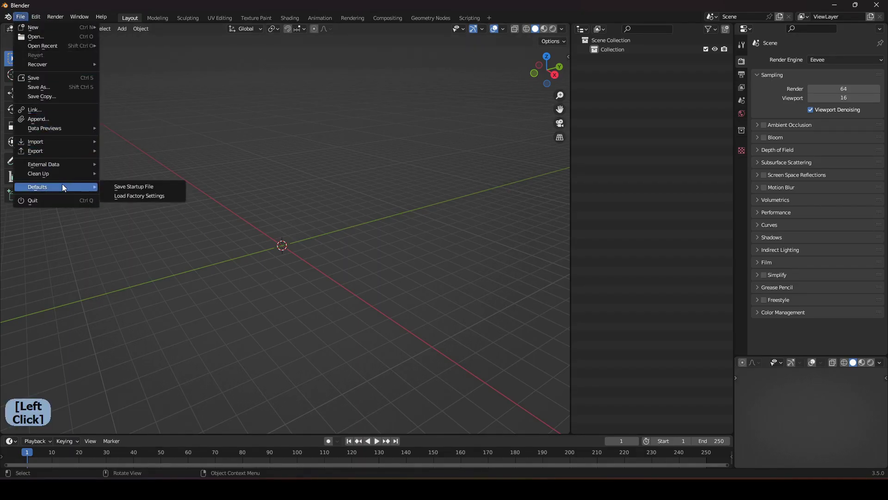
click(132, 187)
click(131, 187)
Start a new file without saving the current one, and add a cube to the empty scene
click(21, 16)
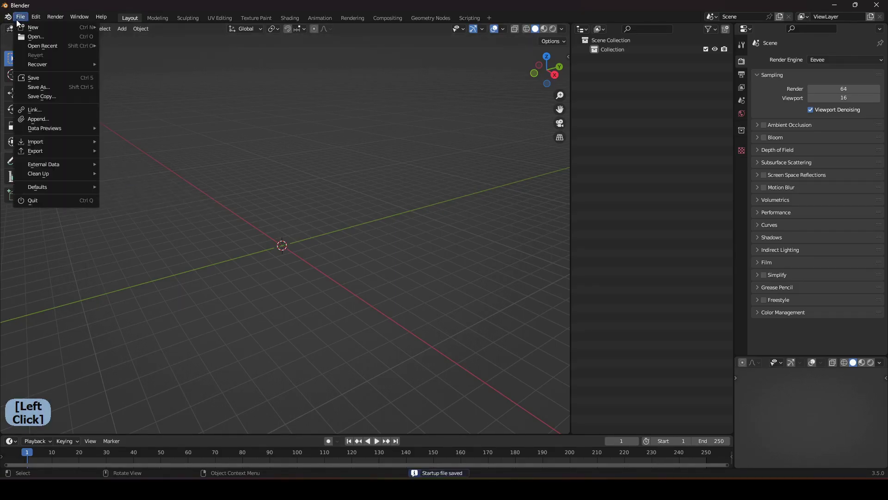
mouse_move(29, 26)
click(159, 30)
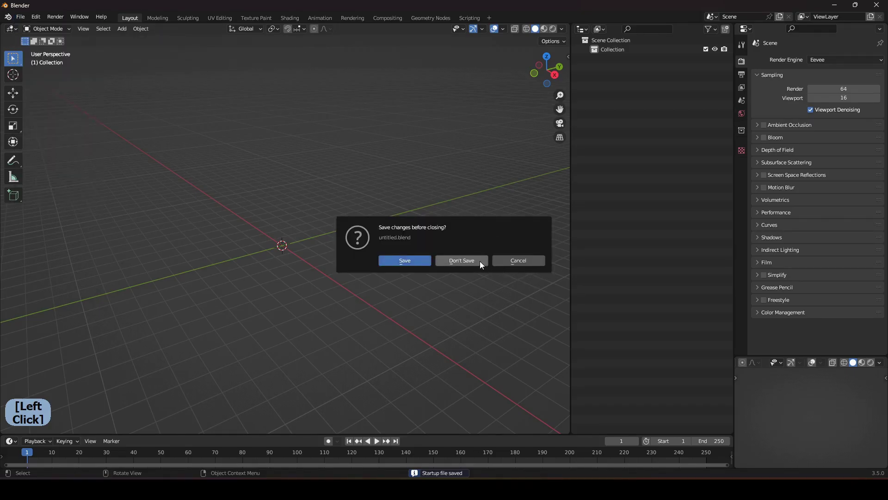
click(460, 260)
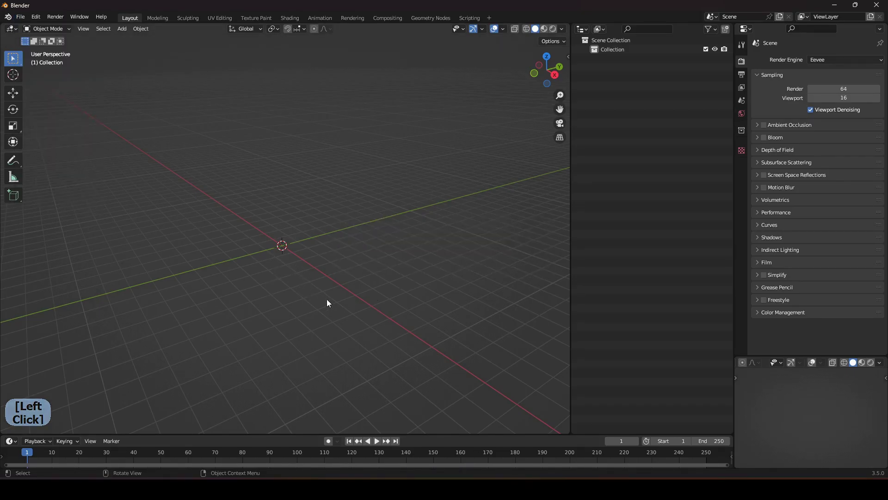
key(shift+a)
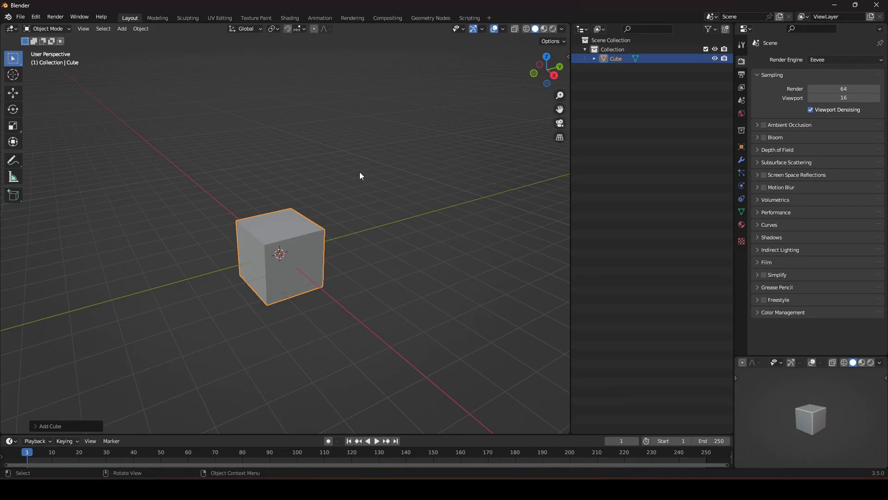
Add the Subdivision Surface and Mirror modifiers to the Quick Favorites
click(741, 160)
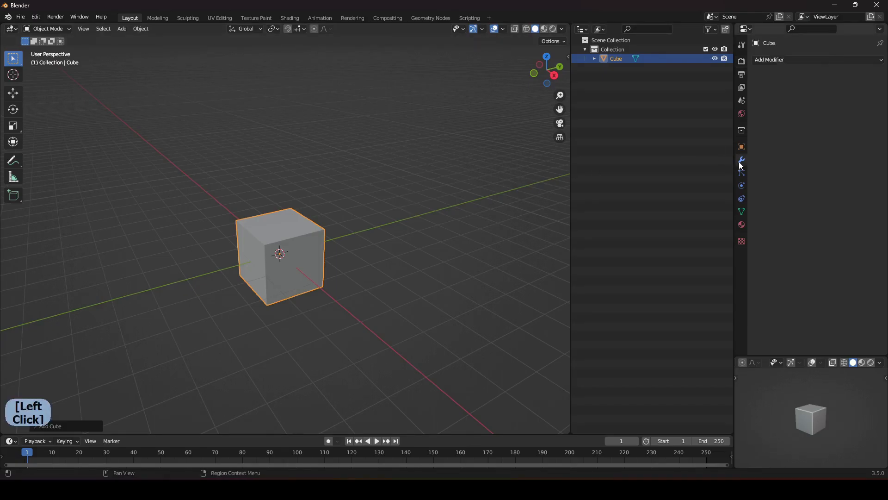
click(793, 60)
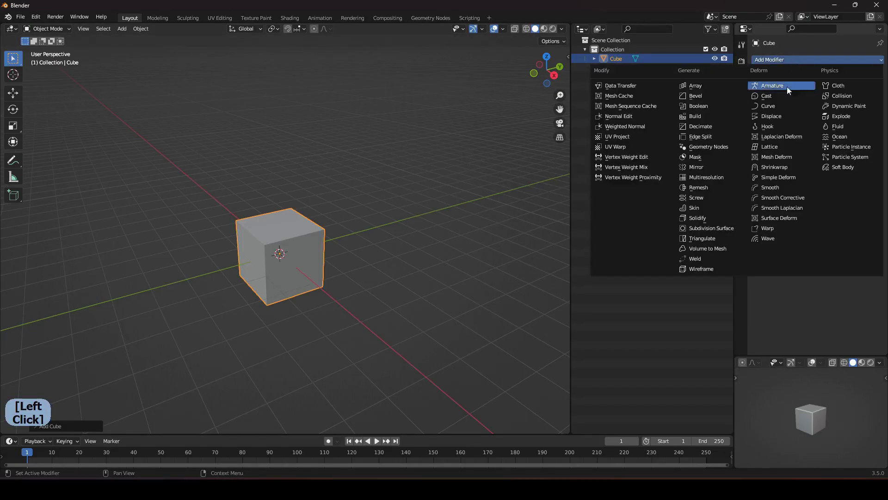
right_click(723, 230)
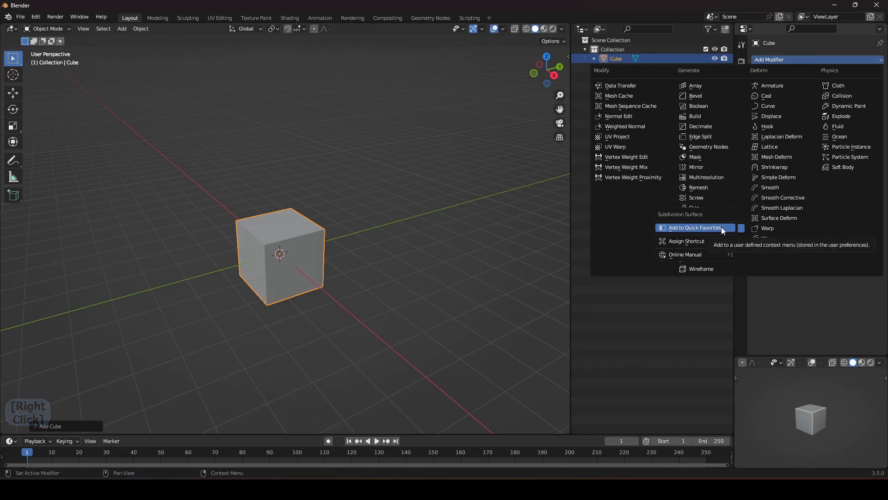
click(720, 227)
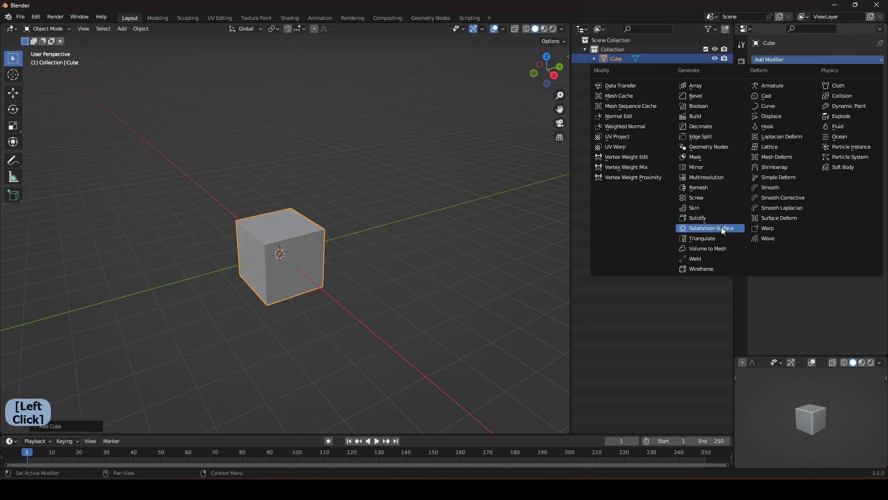
right_click(699, 167)
click(697, 168)
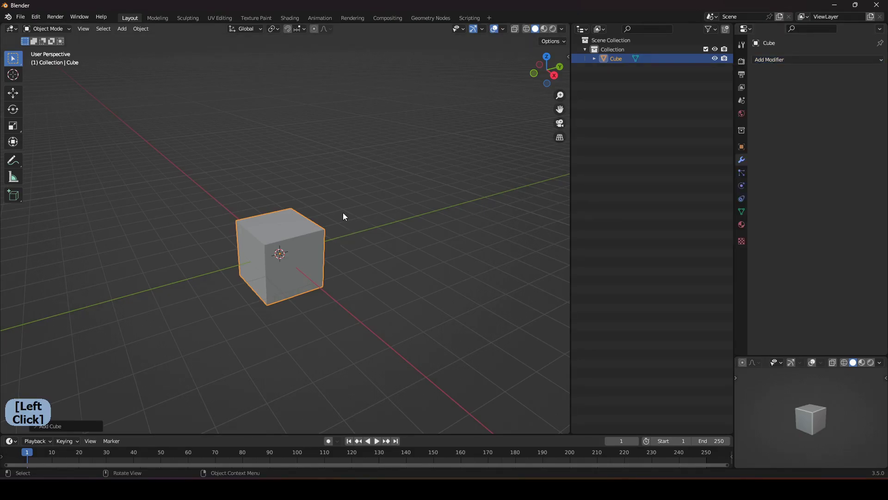
Add a Subdivision Surface modifier to the cube from Quick Favorites and raise its viewport level by two
middle_drag(343, 214, 328, 212)
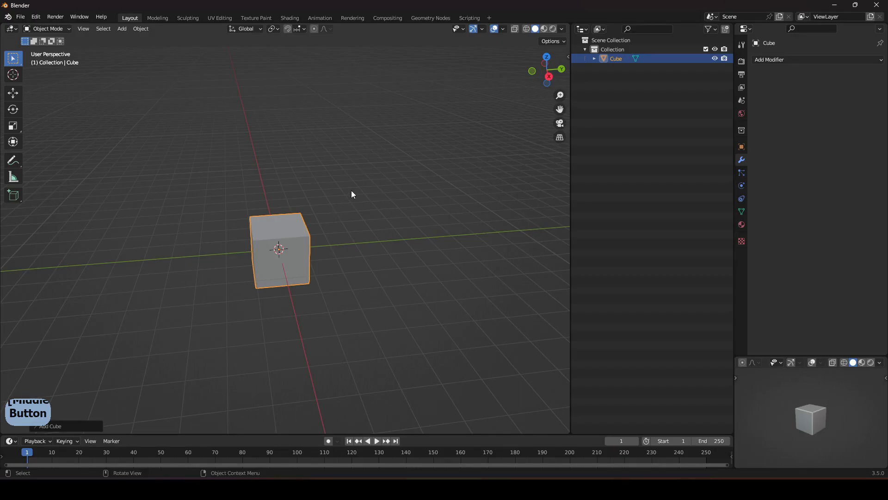
key(q)
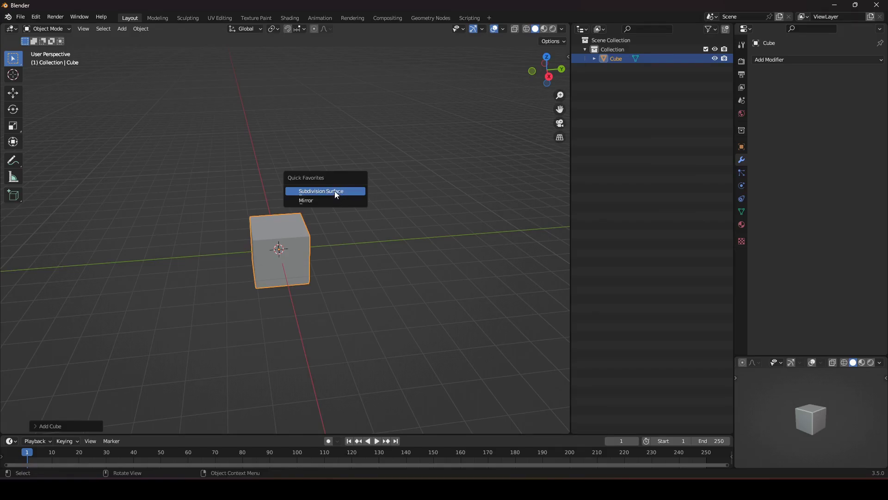
click(335, 191)
middle_drag(271, 222, 315, 206)
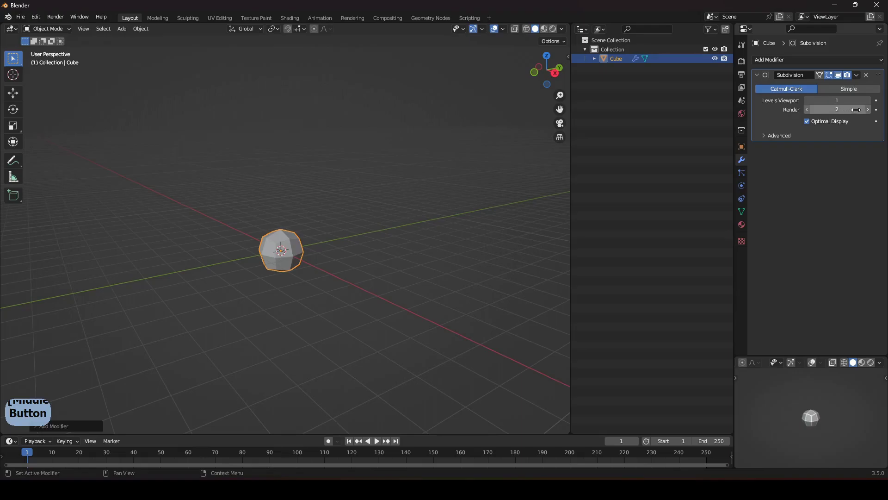
double_click(868, 101)
scroll(287, 278, up, 3)
middle_drag(287, 277, 297, 240)
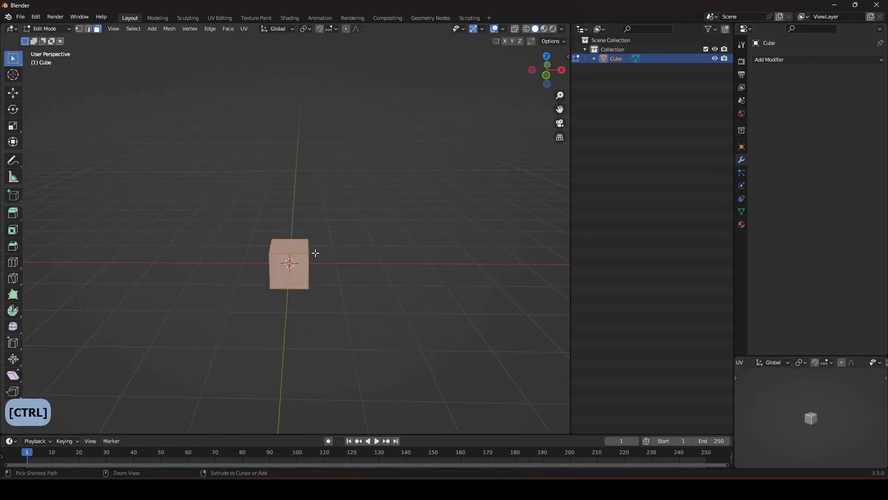
Move the cube's mesh along the X axis away from its origin in Edit Mode, and add a Mirror modifier from Quick Favorites
key(g)
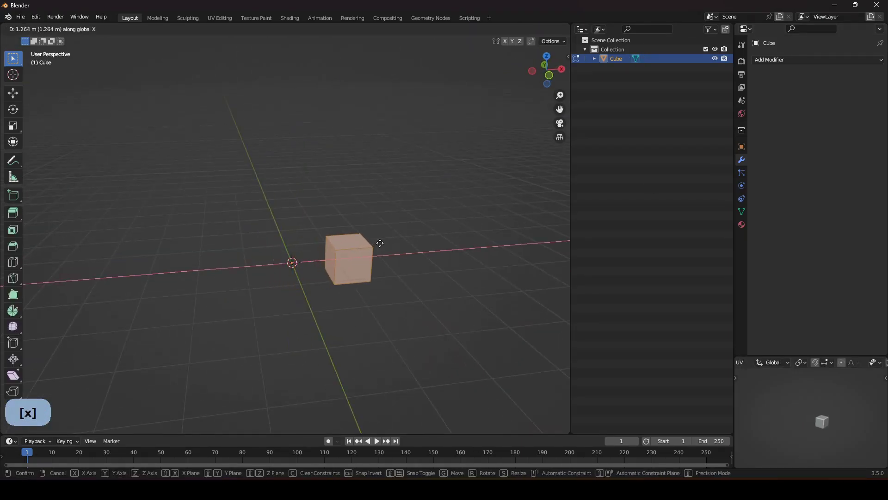
click(383, 246)
middle_drag(394, 237, 292, 217)
key(Tab)
key(q)
click(342, 211)
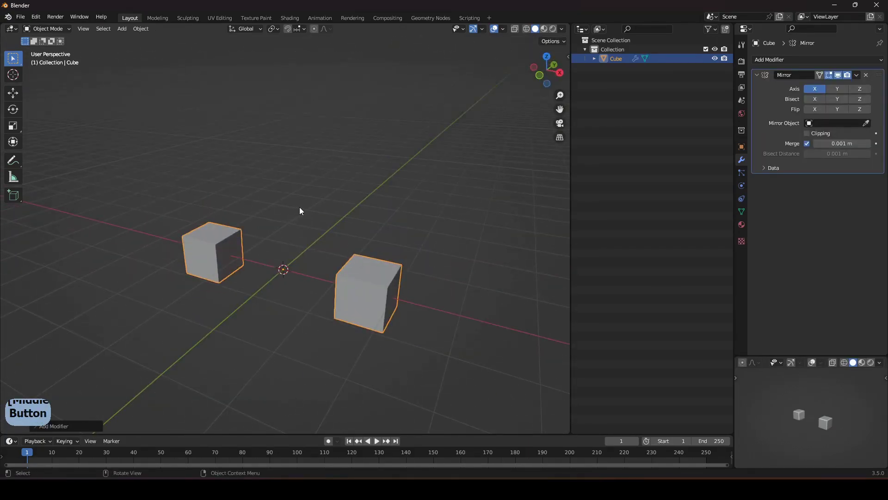
Delete the mirrored cube, and add the Wireframe and Face Orientation overlays to the Quick Favorites
key(x)
click(298, 207)
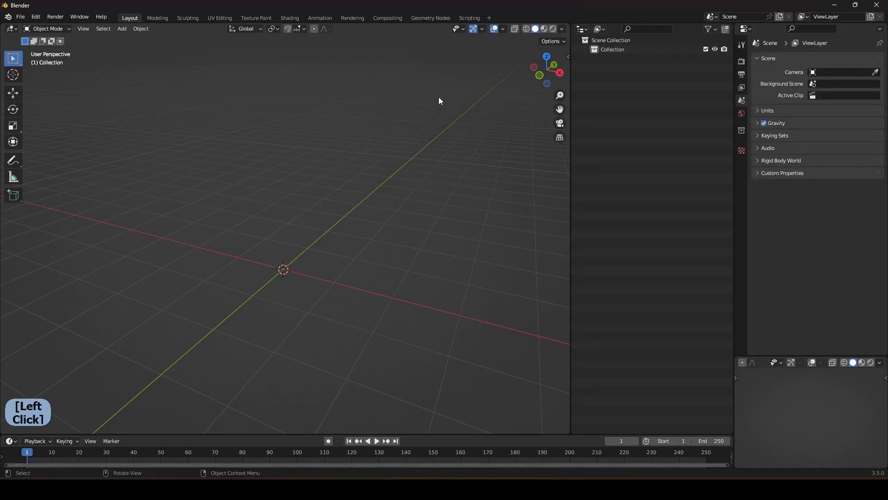
click(503, 29)
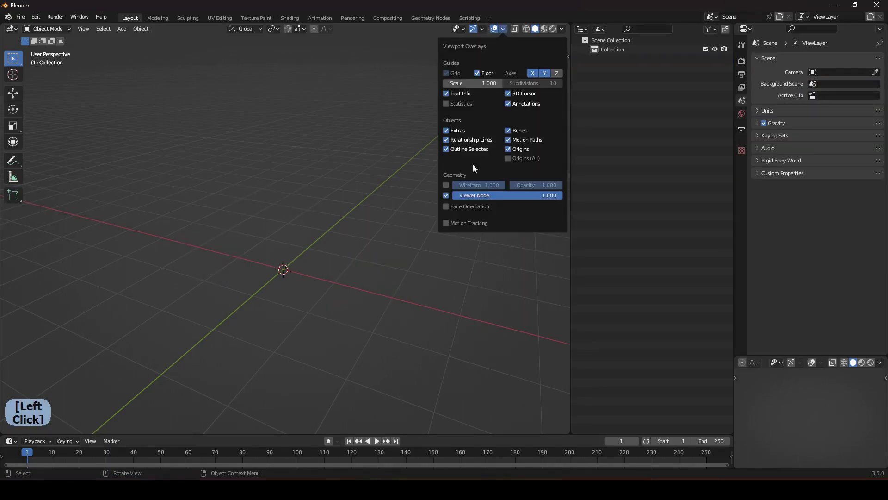
right_click(447, 185)
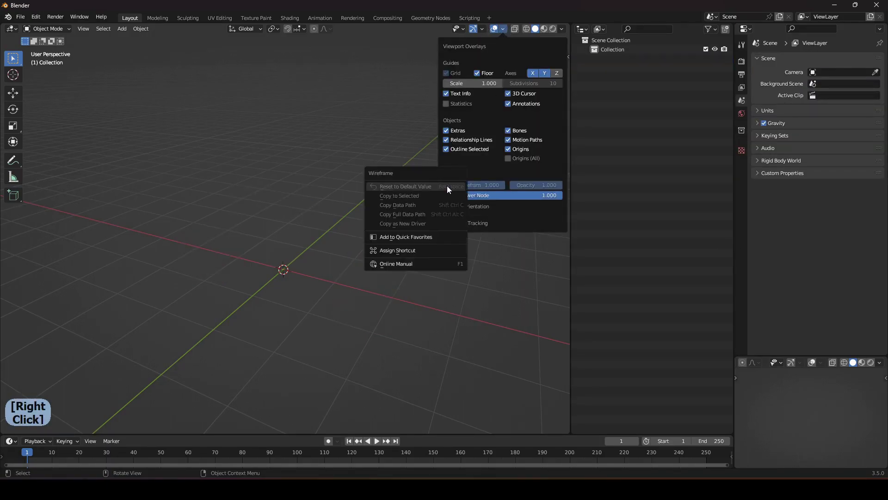
click(420, 239)
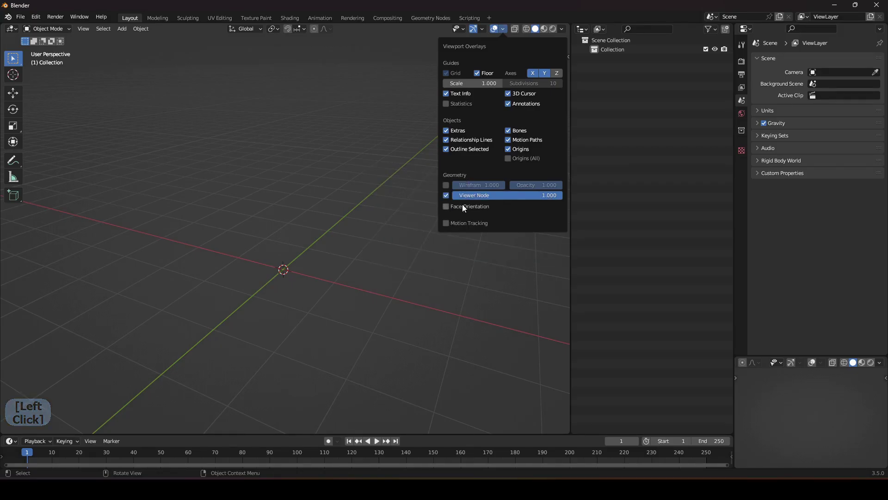
right_click(445, 207)
click(426, 209)
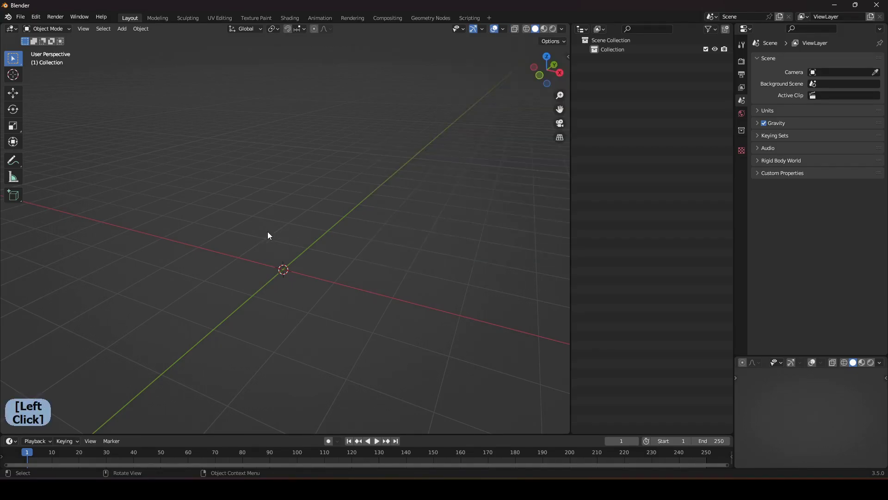
Add a cube and toggle the Wireframe and Face Orientation overlays on and off from Quick Favorites
key(shift+a)
click(309, 240)
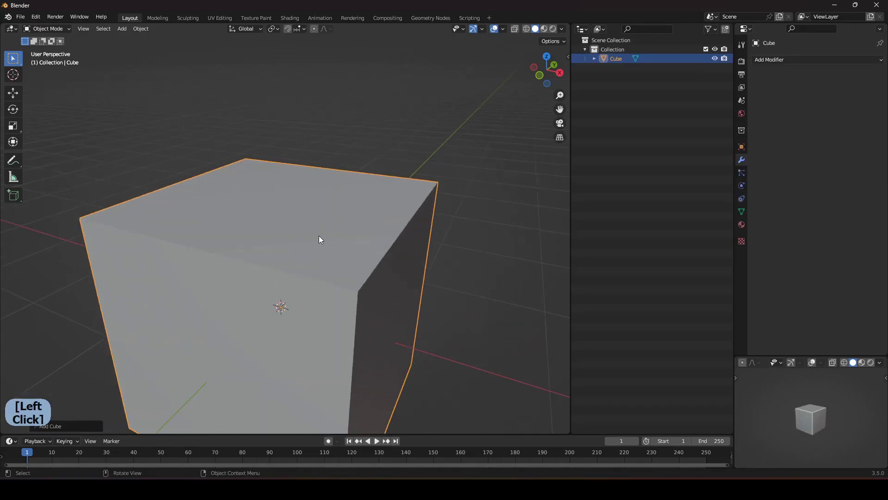
scroll(319, 238, down, 5)
key(q)
click(362, 215)
middle_drag(362, 215, 363, 256)
click(398, 211)
key(q)
click(407, 215)
key(q)
click(384, 223)
key(q)
click(429, 199)
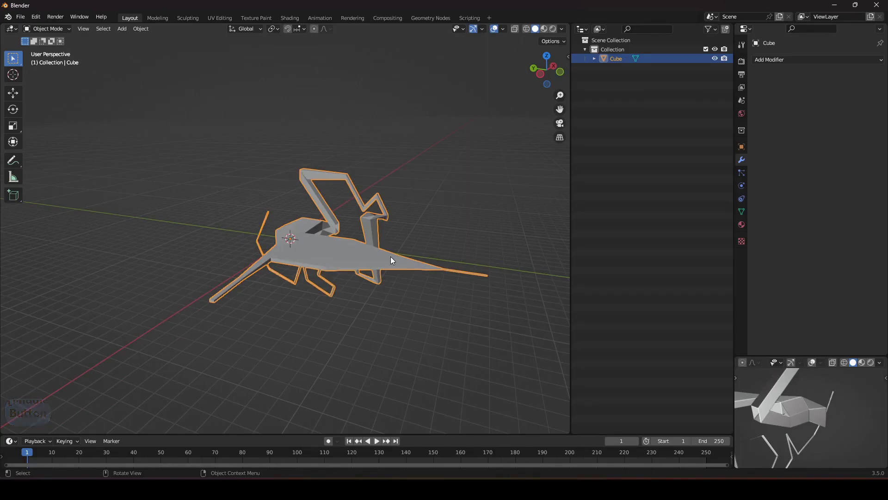
Undo the cube's recent mesh edits as far back as possible, and delete the remaining object
key(ctrl)
key(ctrl+z)
key(ctrl+z)
key(ctrl+z)
key(ctrl+z)
key(ctrl+z)
key(ctrl+z)
key(ctrl+z)
key(ctrl+z)
key(ctrl+z)
key(ctrl+z)
key(ctrl+z)
key(ctrl+z)
key(ctrl+z)
key(ctrl+z)
key(ctrl+z)
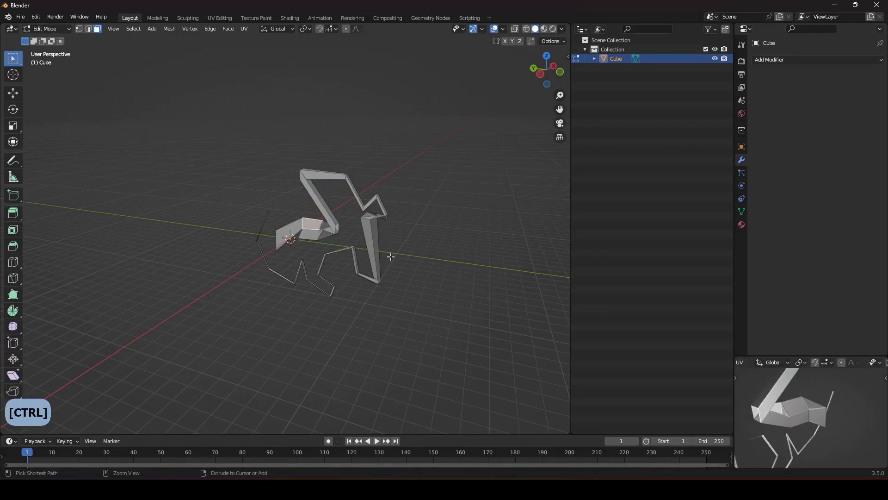
key(ctrl+z)
key(ctrl+z)
key(ctrl+z)
key(ctrl+z)
ctrl+middle_drag(390, 256, 276, 233)
scroll(160, 279, down, 5)
key(Tab)
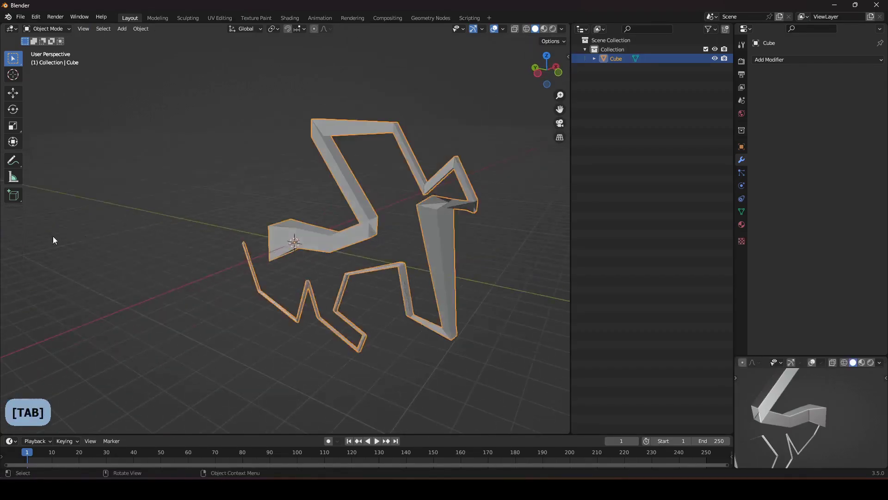
key(x)
Set the Undo Steps to 256 in the System preferences, and save the preferences
click(20, 17)
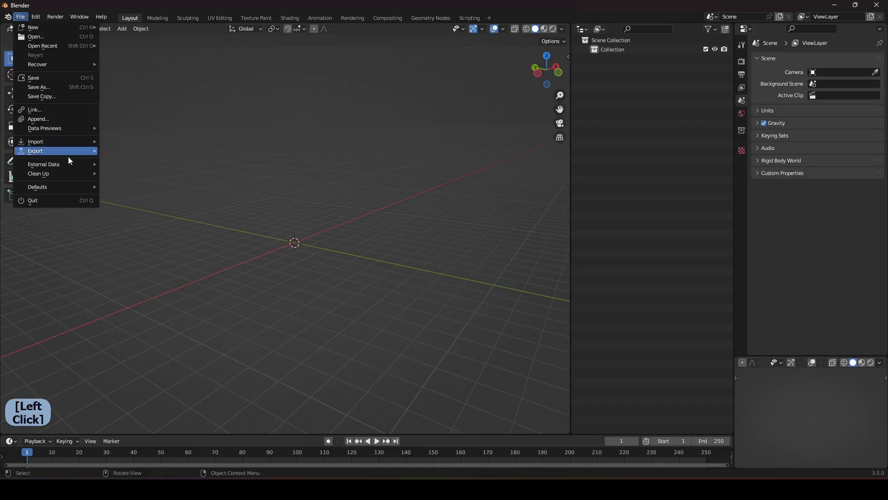
mouse_move(42, 18)
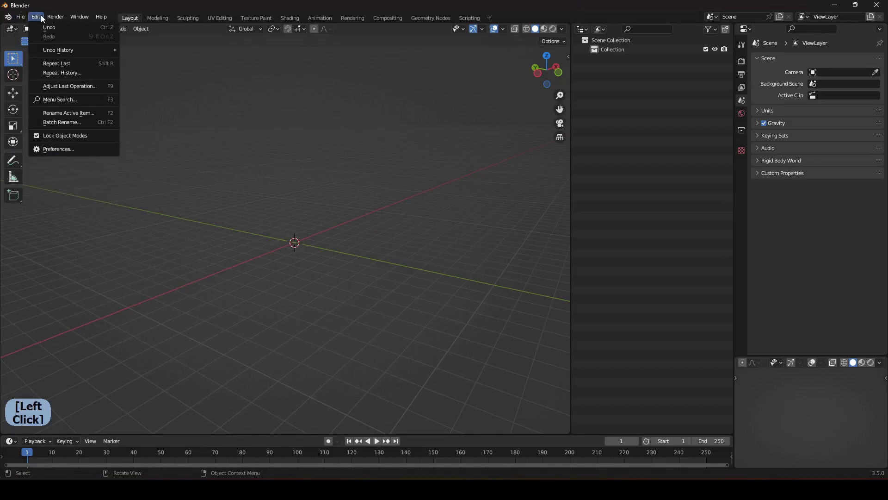
click(96, 148)
click(24, 167)
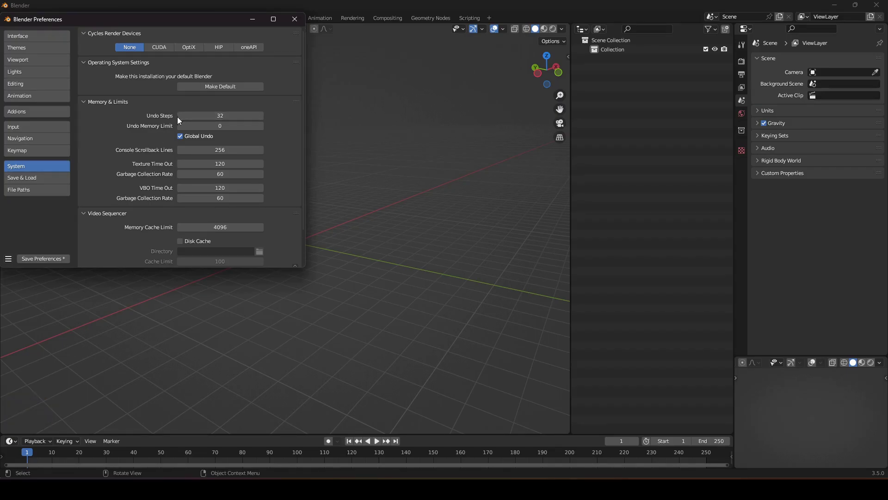
click(218, 116)
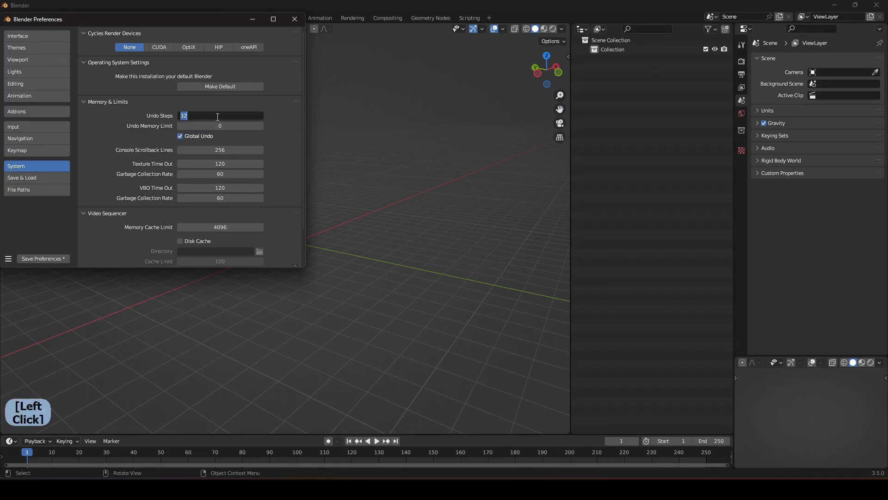
text(256)
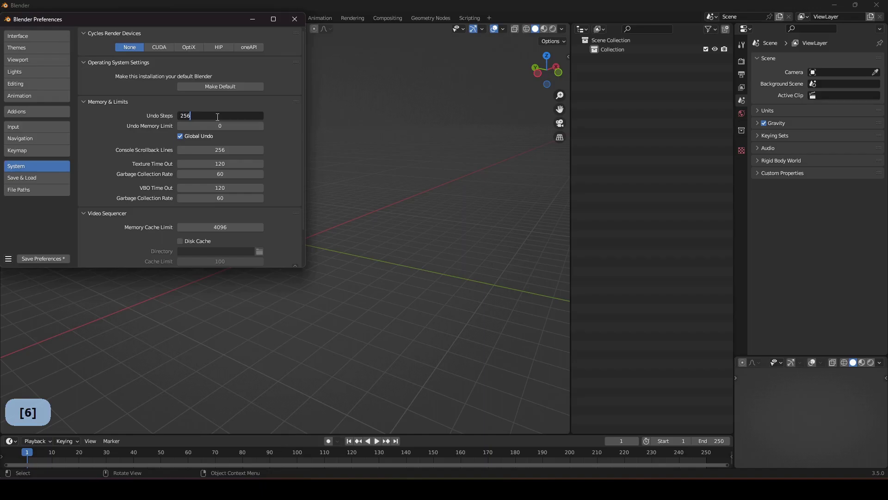
key(Return)
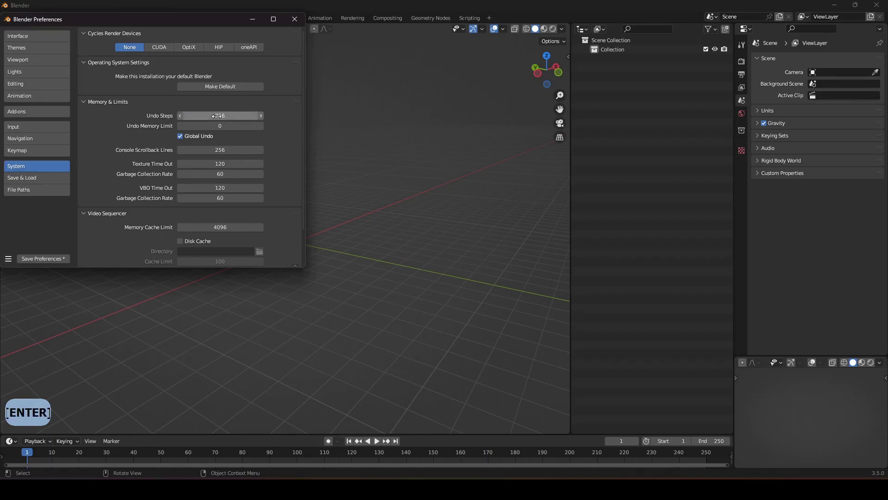
click(48, 259)
click(295, 20)
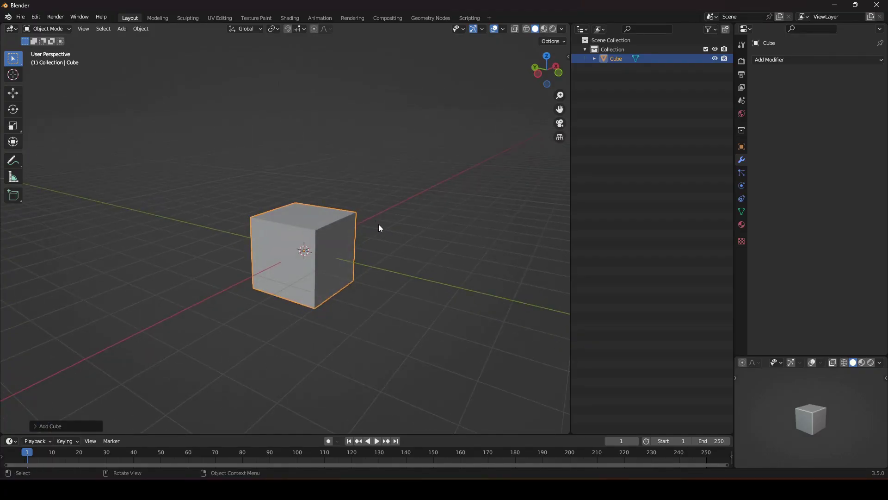
Browse the CUDA, HIP and oneAPI options for the Cycles render devices in the preferences, and choose OptiX
middle_drag(354, 215, 370, 235)
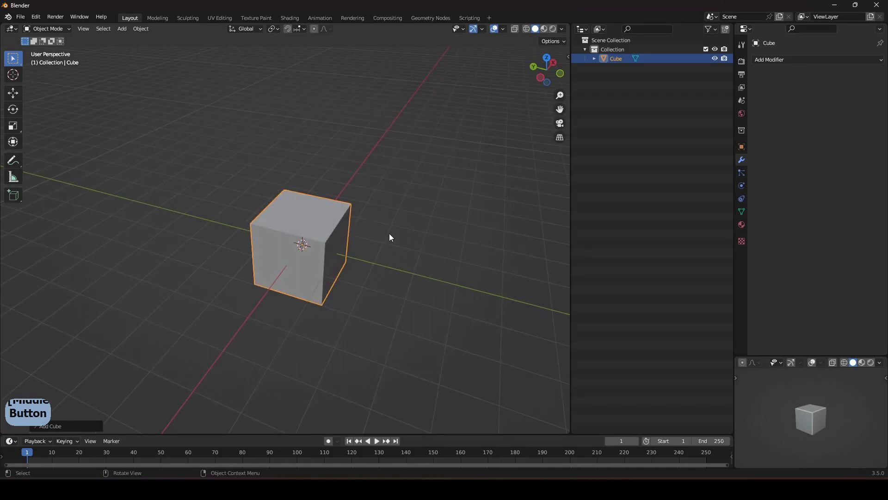
click(37, 17)
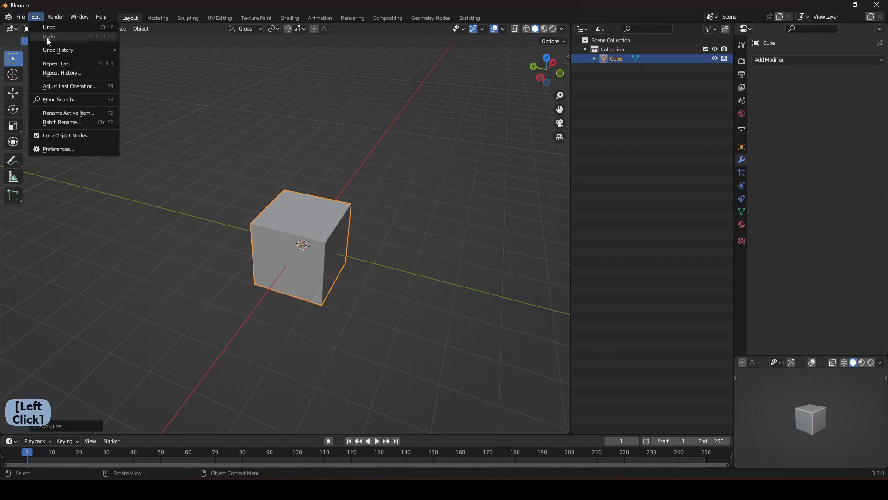
click(68, 148)
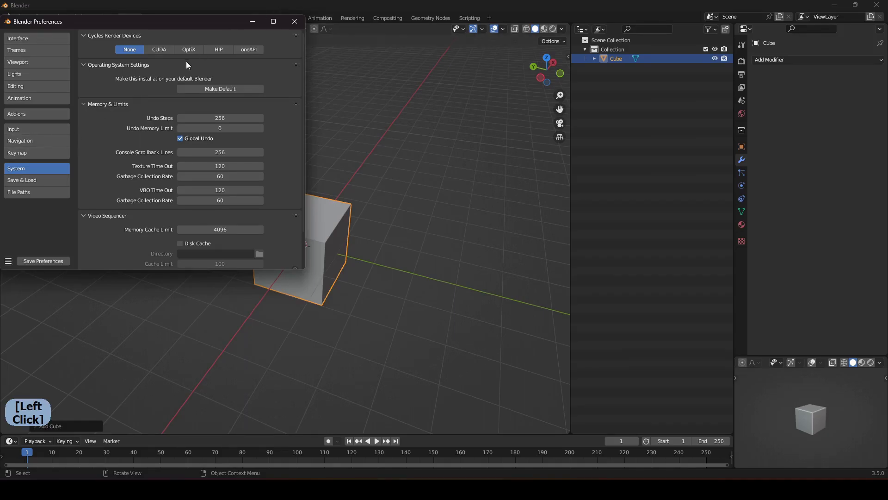
click(156, 49)
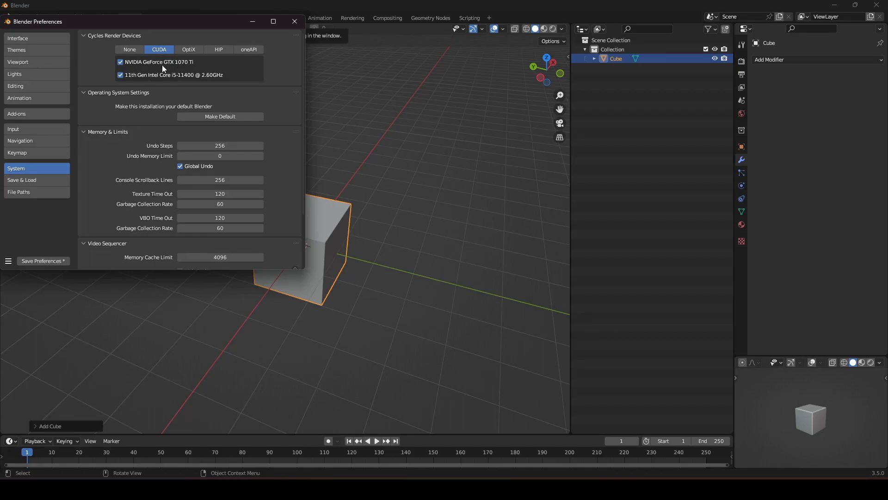
click(188, 51)
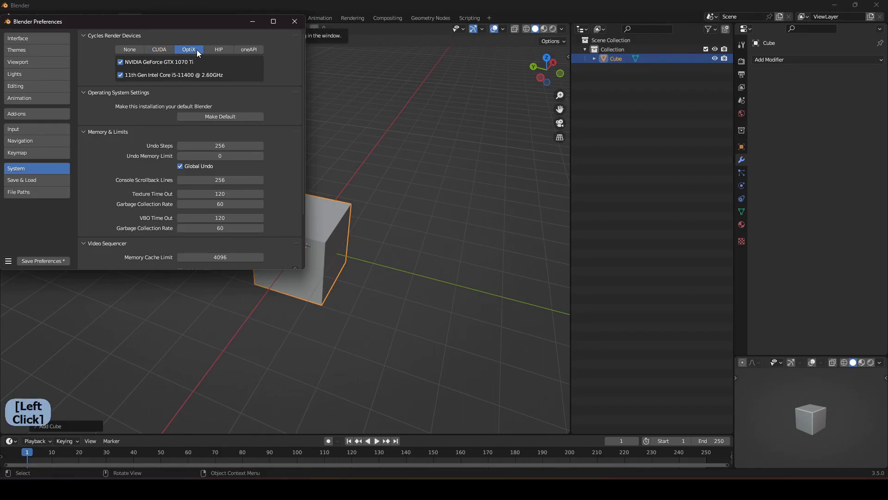
click(212, 50)
click(237, 50)
click(188, 49)
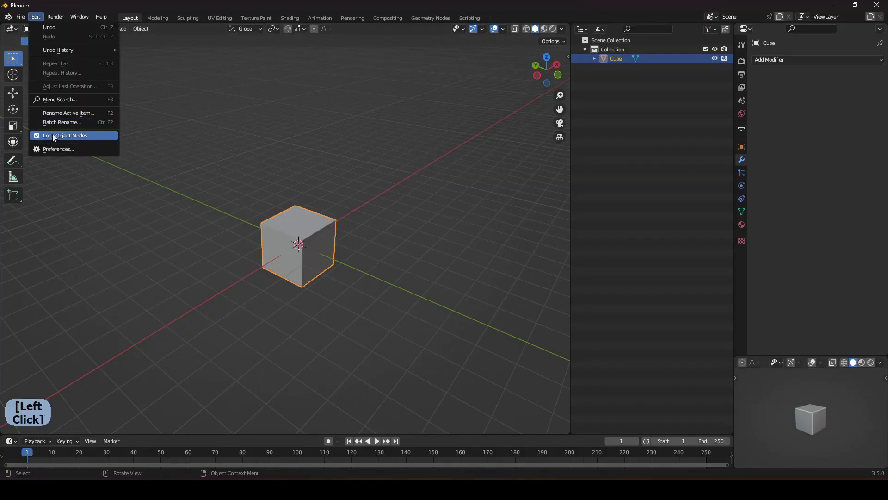
Re-enable the 3D Viewport Pie Menus add-on in the preferences, and go through its list of pie menus
click(57, 149)
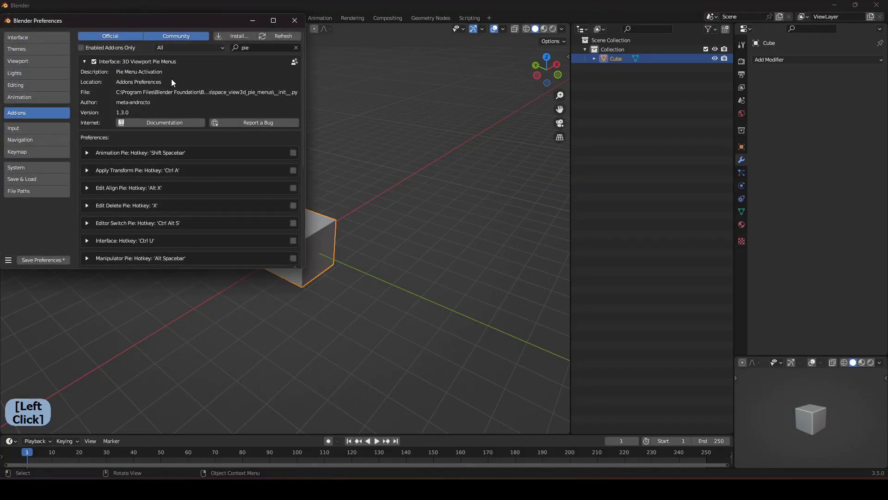
right_click(131, 60)
click(94, 61)
scroll(208, 193, down, 4)
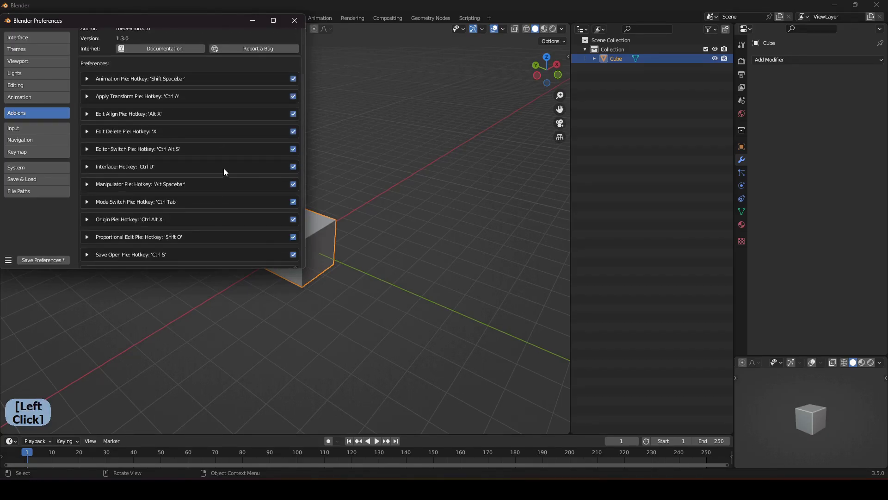
scroll(233, 149, down, 5)
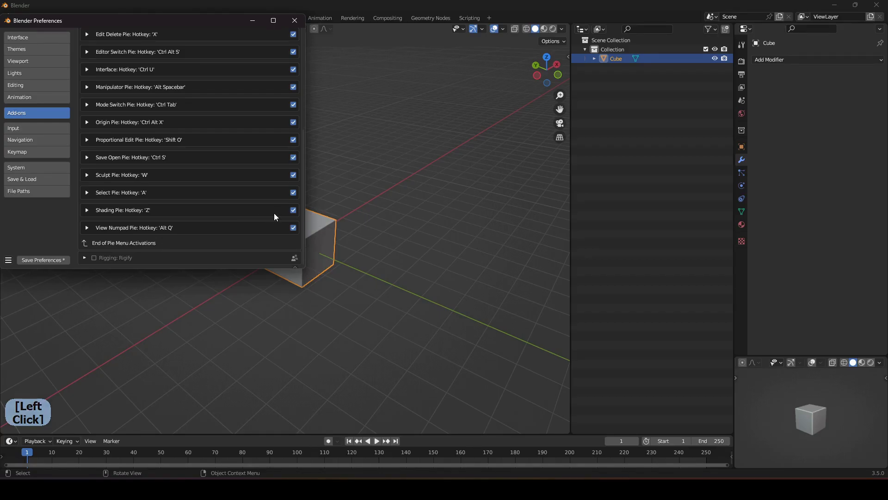
Disable every pie menu of the add-on except Edit Delete Pie, and save the preferences
drag(293, 227, 296, 81)
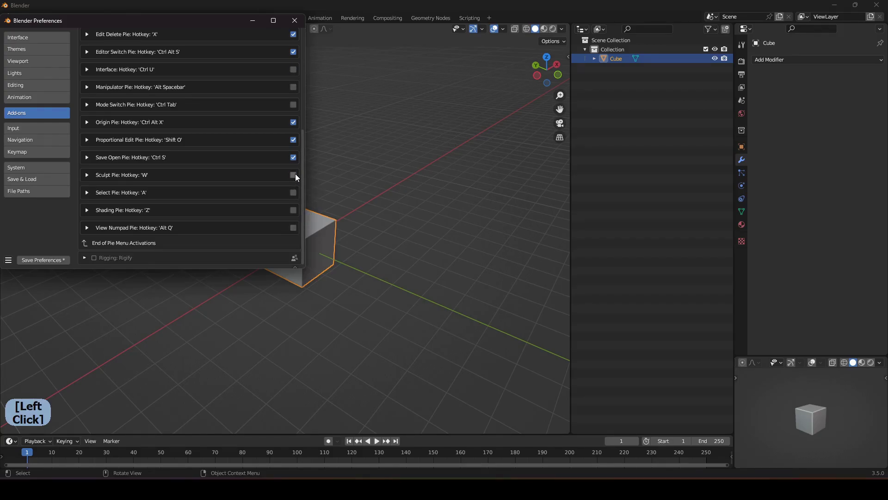
drag(290, 136, 291, 121)
scroll(294, 140, up, 6)
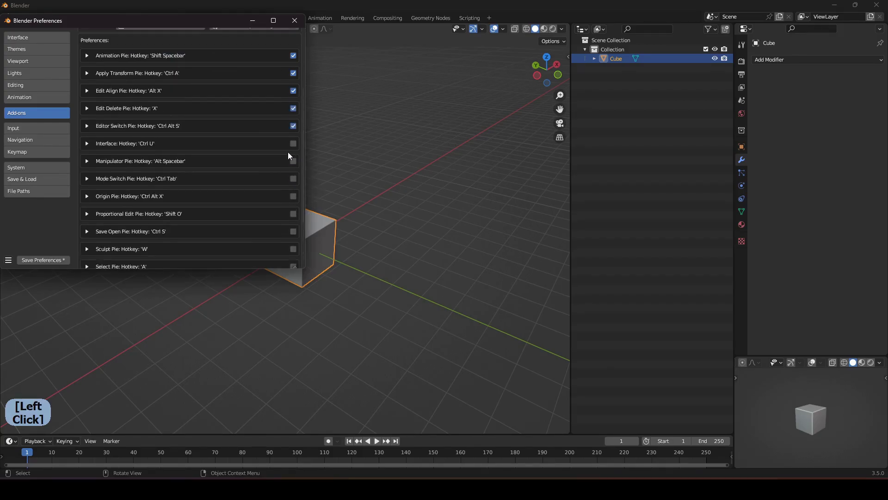
drag(292, 156, 296, 88)
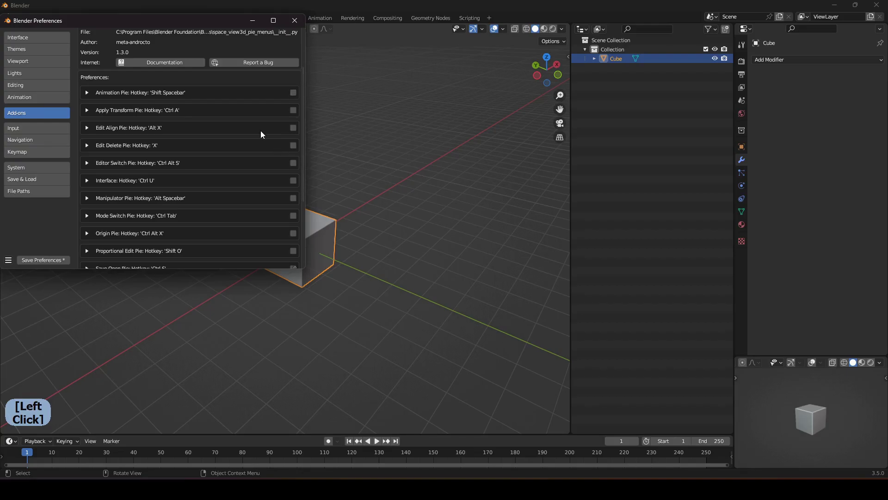
scroll(227, 170, down, 6)
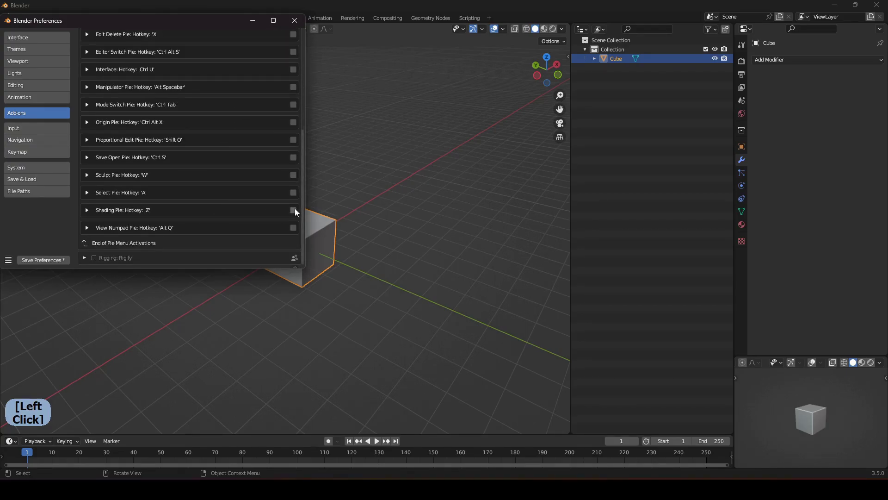
scroll(287, 206, up, 7)
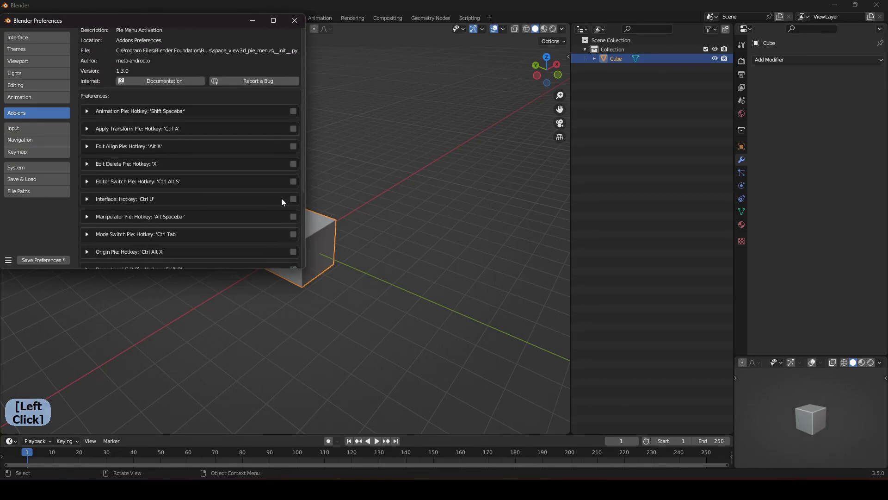
click(293, 163)
click(28, 259)
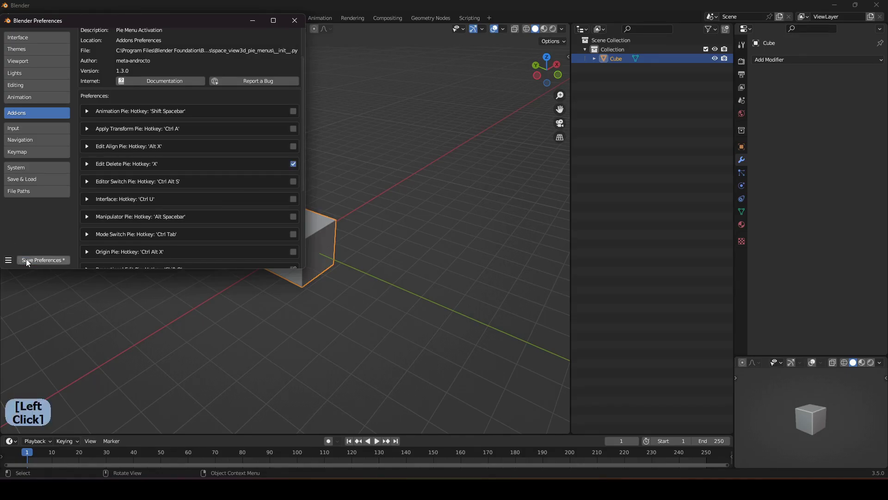
Enable Tab for Pie Menu in the Keymap preferences, save the preferences, and close them
click(39, 167)
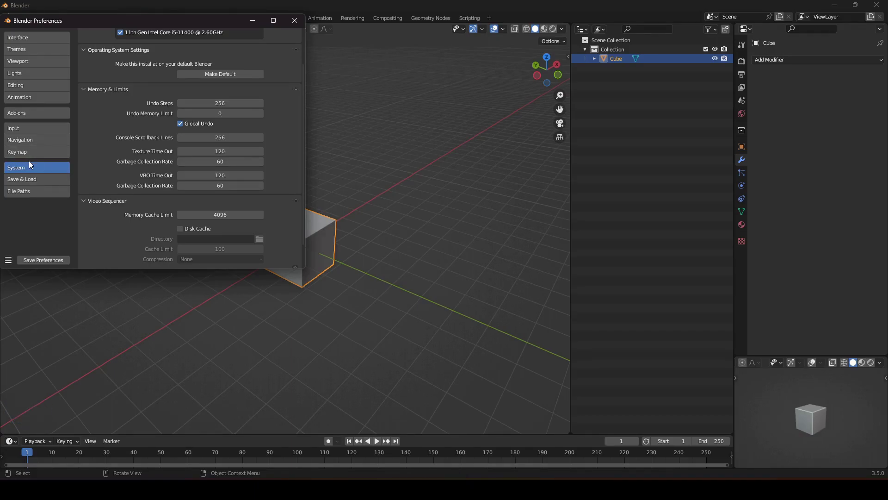
click(28, 131)
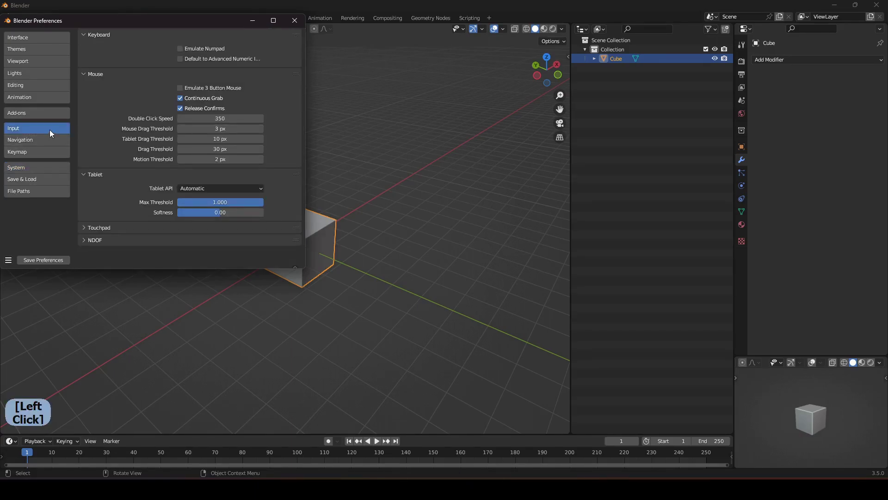
click(36, 153)
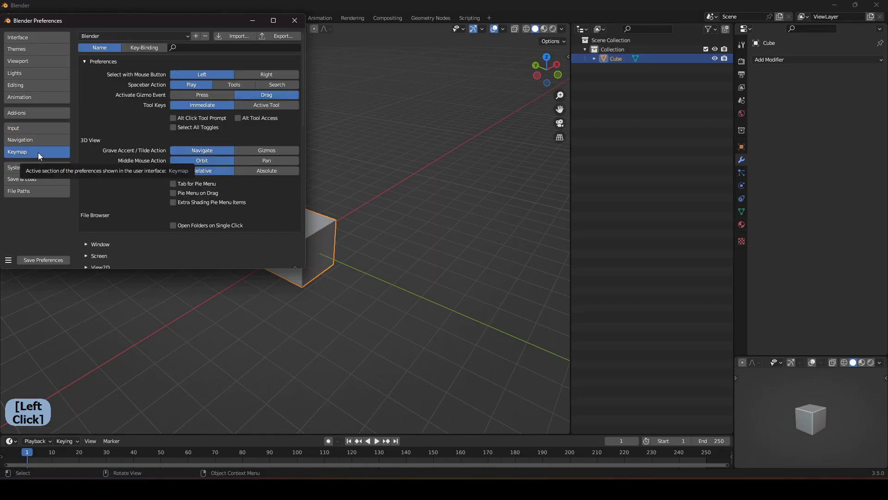
click(174, 183)
click(37, 261)
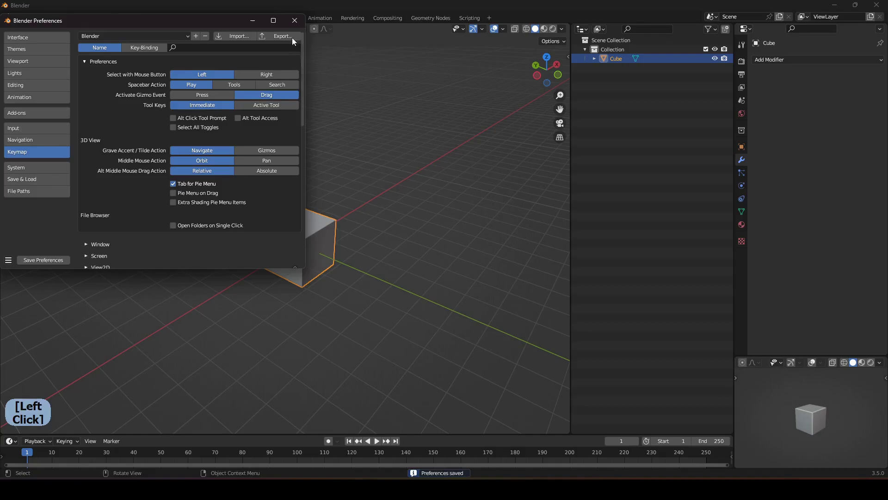
click(295, 21)
Bring up the mode pie menu for the cube and choose Object Mode
key(Tab)
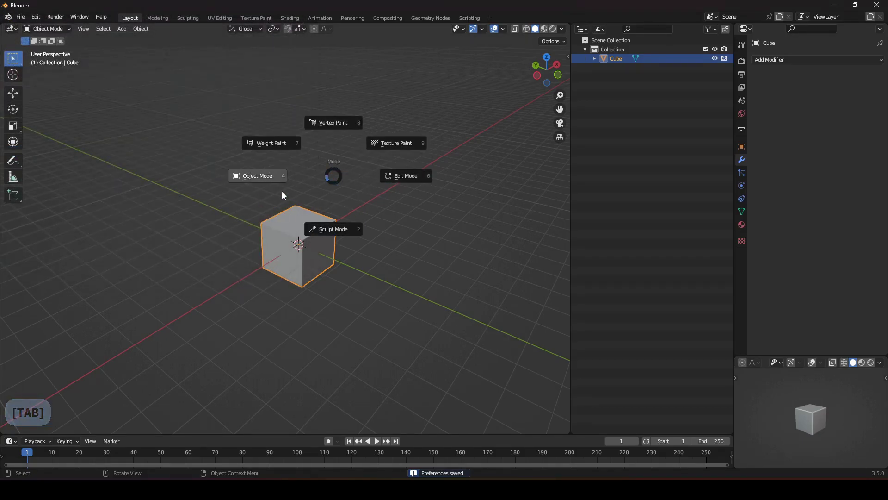
click(255, 177)
key(Tab)
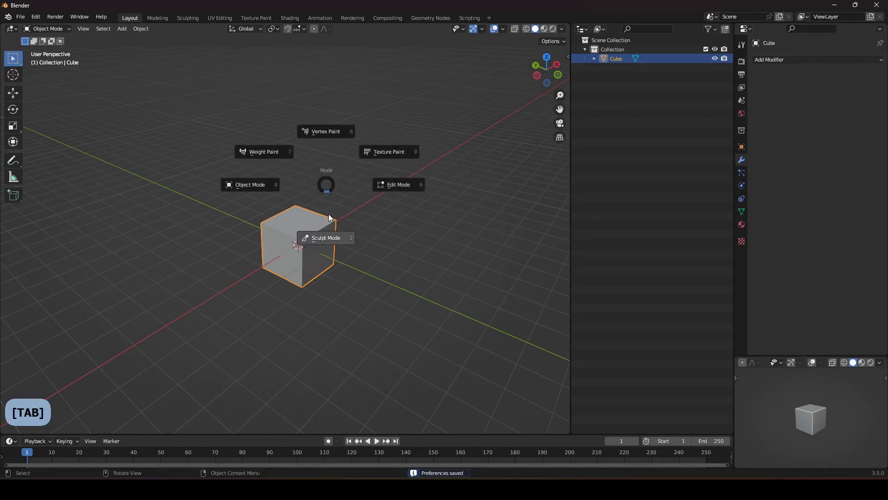
middle_drag(326, 186, 340, 189)
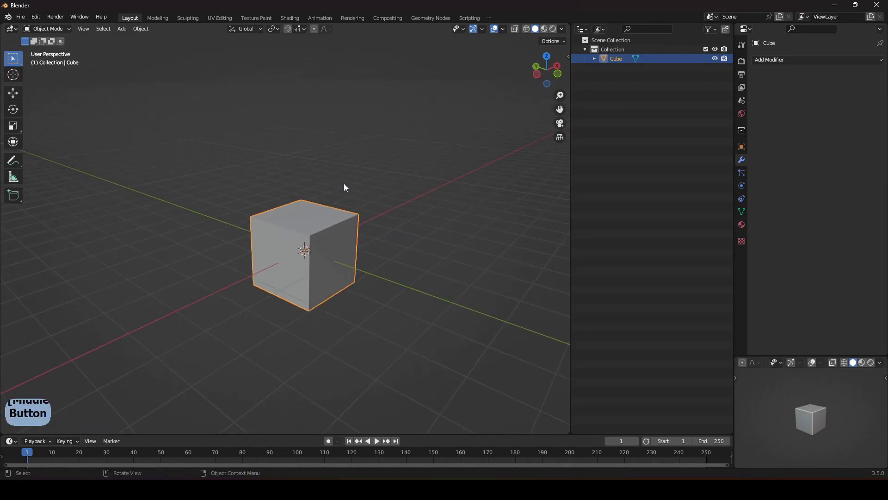
Switch the cube between Edit Mode, Sculpt Mode and Object Mode with the mode pie menu
key(Tab)
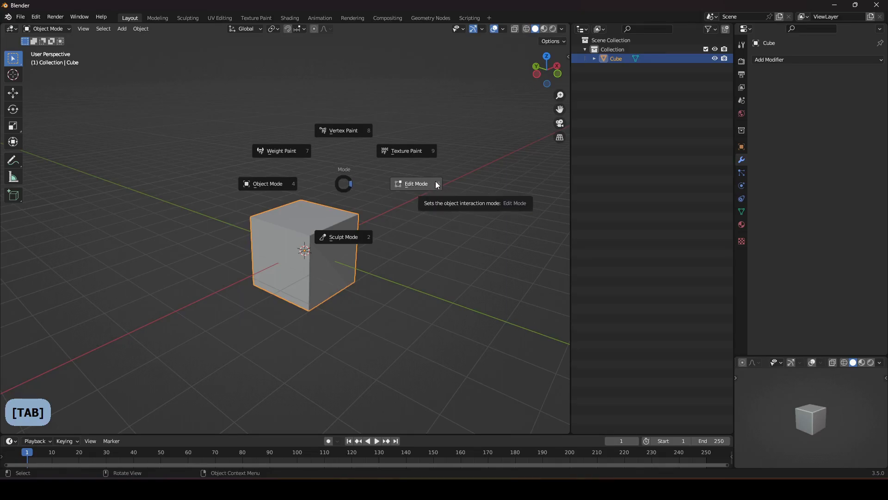
click(375, 199)
key(Tab)
key(Tab)
key(Tab)
click(286, 236)
key(Tab)
key(Tab)
key(Tab)
key(Tab)
key(Tab)
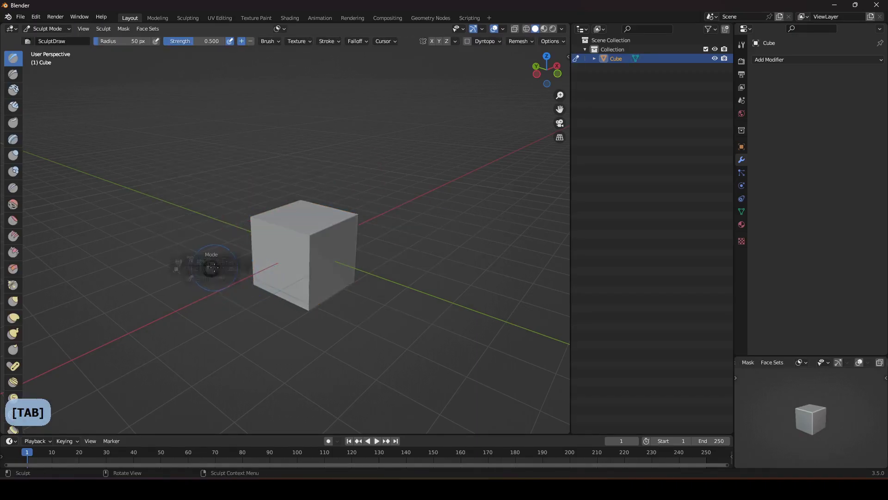
key(Tab)
key(Tab)
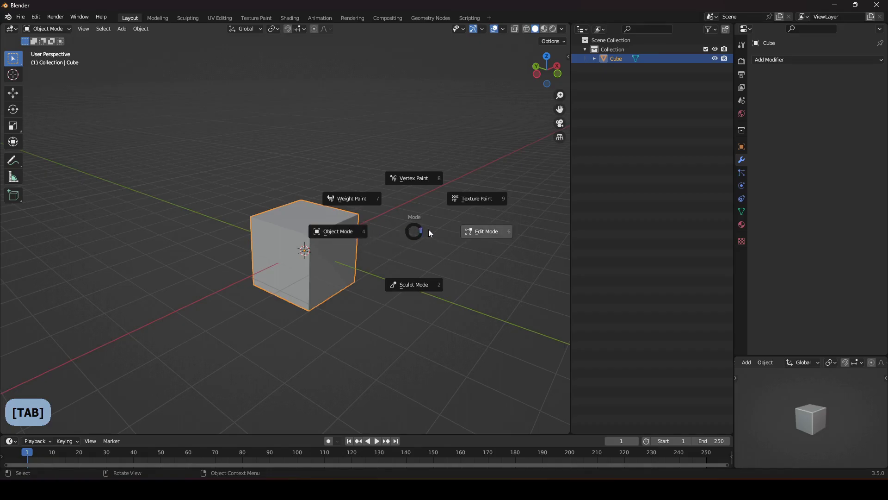
Put the cube in Sculpt Mode and Edit Mode through the mode pie menu, and return it to Object Mode
click(414, 284)
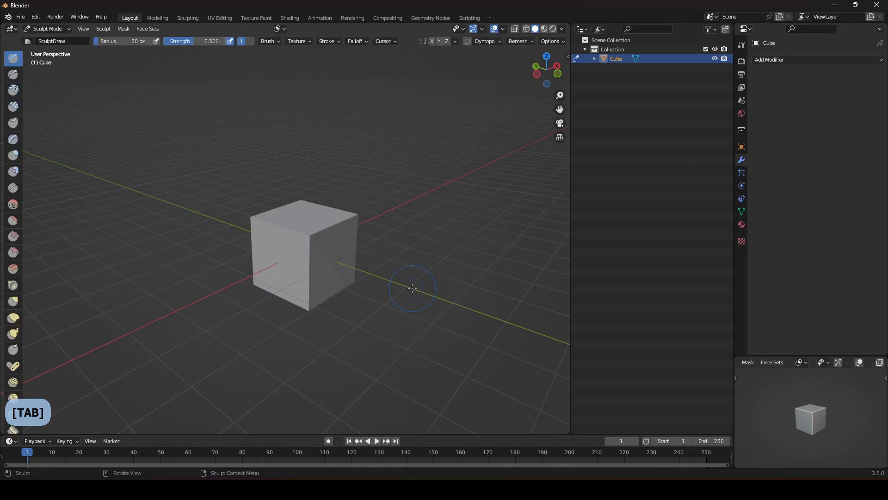
key(Tab)
key(Tab)
key(Tab)
key(Tab)
key(Tab)
key(ctrl+Tab)
click(367, 218)
key(ctrl+Tab)
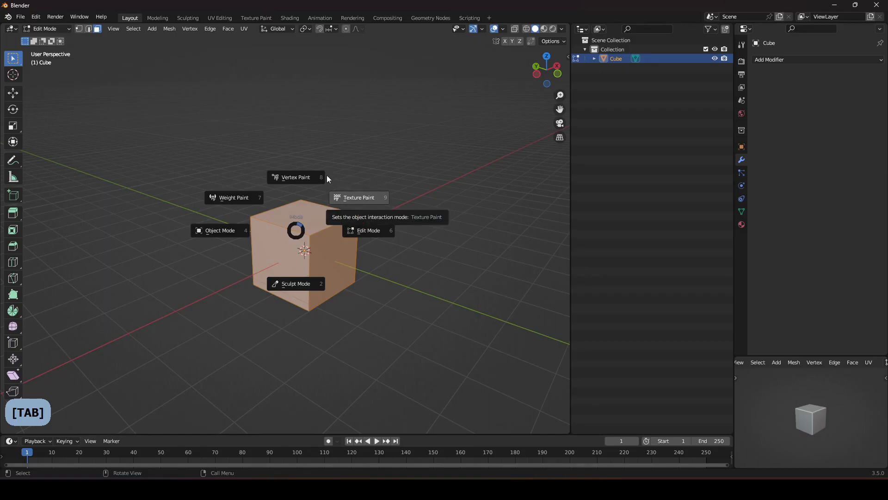
click(228, 234)
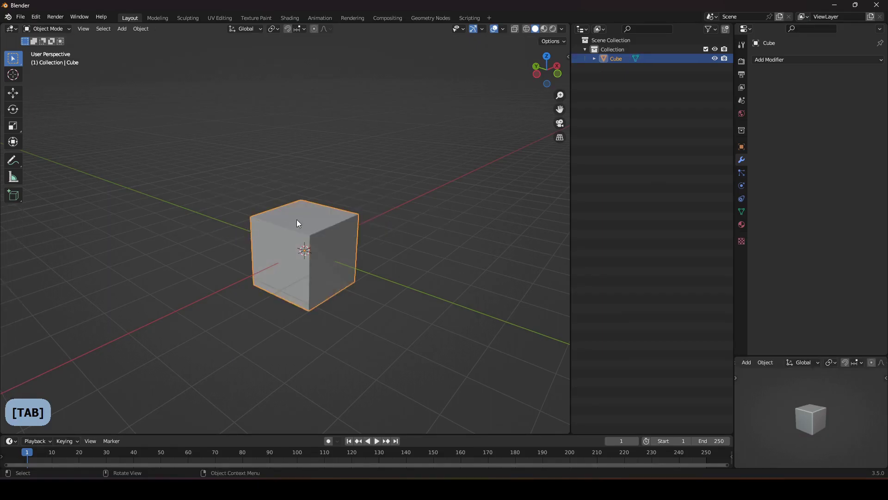
Select the horizontal edge loop around the middle of the cube in Edit Mode, and dissolve it with the delete pie menu
key(Tab)
middle_drag(296, 219, 353, 254)
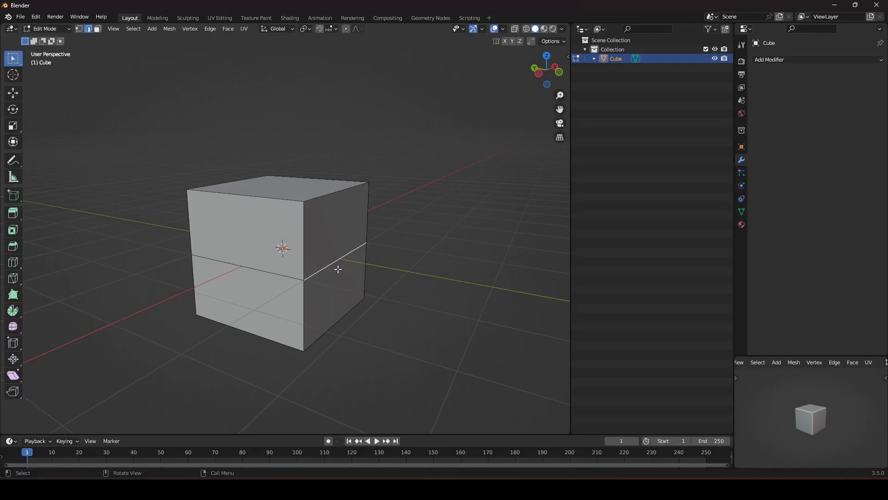
alt+shift+click(321, 270)
alt+shift+click(321, 270)
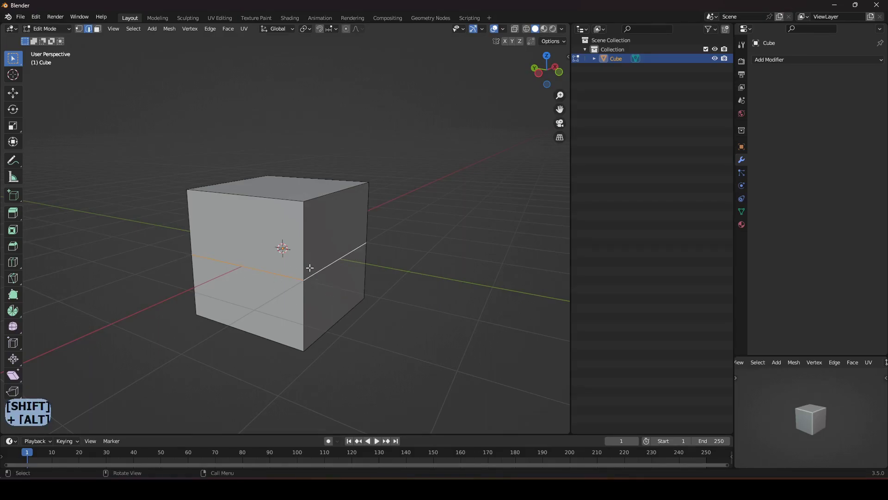
key(x)
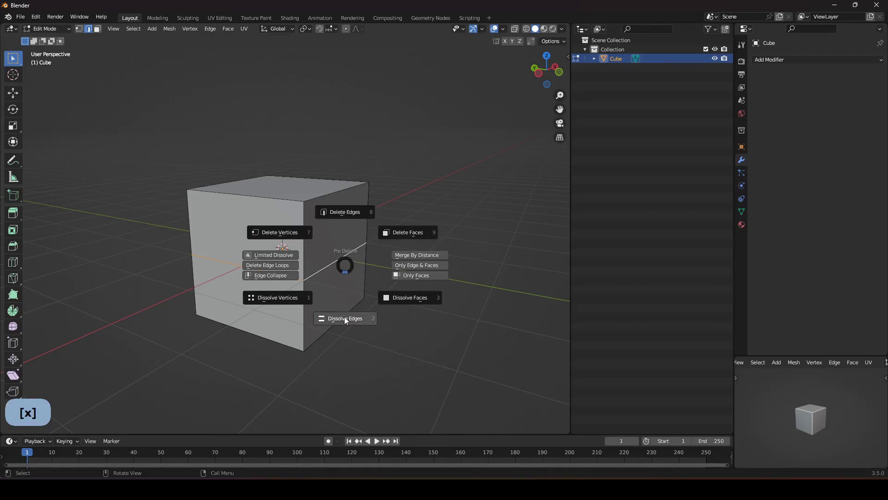
click(344, 317)
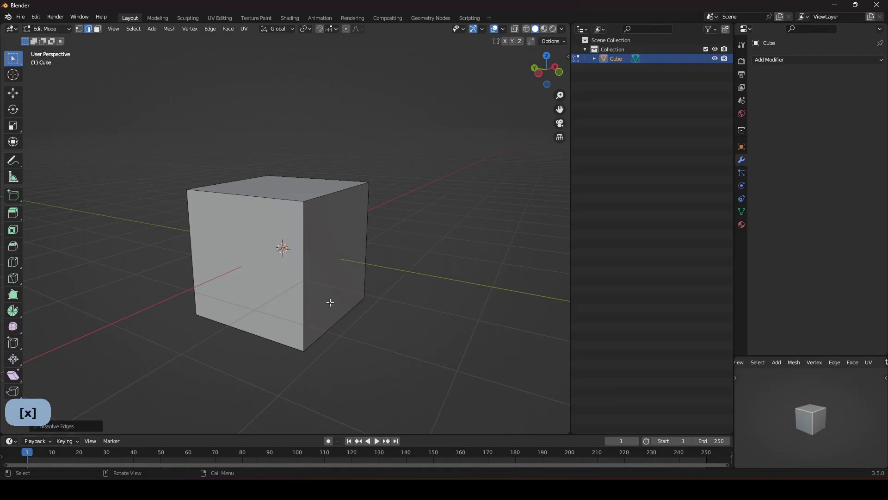
Undo the edge dissolve, and add one vertical and two more horizontal loop cuts to the cube
key(ctrl+z)
key(ctrl+shift+z)
key(ctrl+z)
key(ctrl+r)
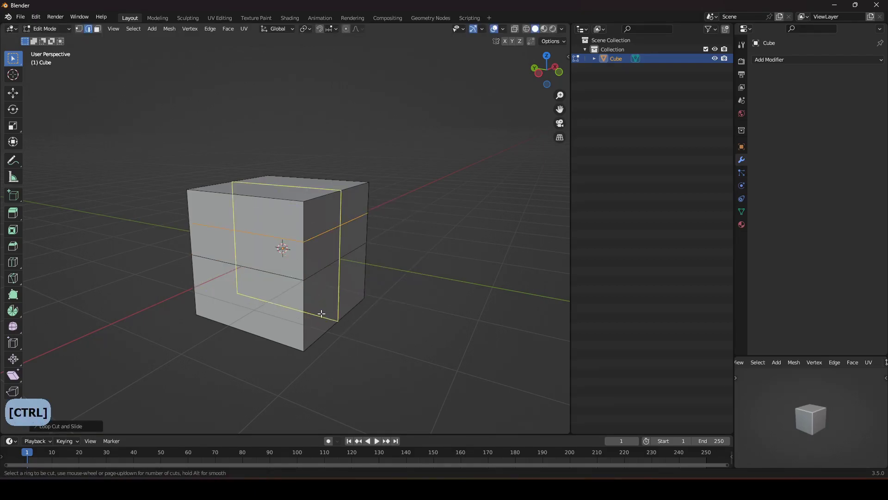
click(303, 230)
click(305, 231)
key(ctrl+r)
click(310, 231)
right_click(310, 232)
key(ctrl+r)
click(339, 245)
right_click(340, 246)
Dissolve all the added edge loops of the cube one after another with the delete pie menu's Dissolve Edges
click(347, 214)
alt+click(337, 212)
alt+shift+click(327, 234)
key(x)
click(337, 277)
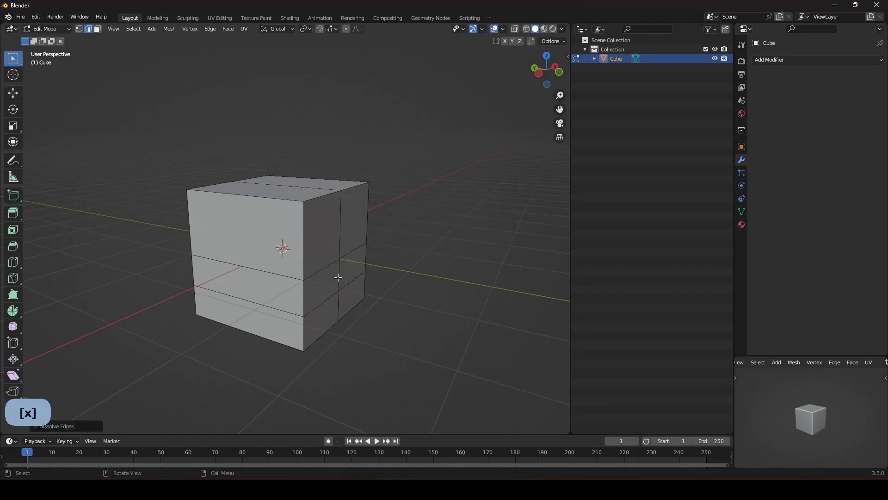
alt+shift+click(341, 249)
key(x)
click(317, 256)
alt+shift+click(323, 268)
key(x)
click(329, 285)
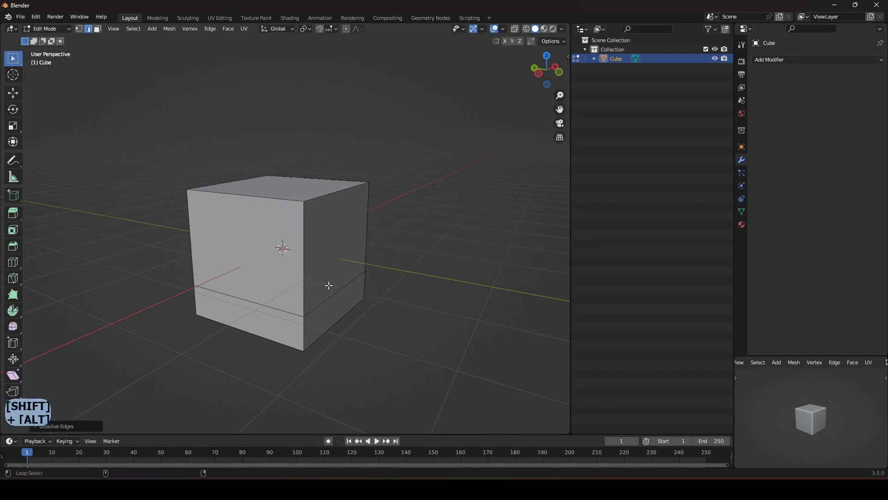
alt+shift+click(329, 285)
key(x)
click(329, 286)
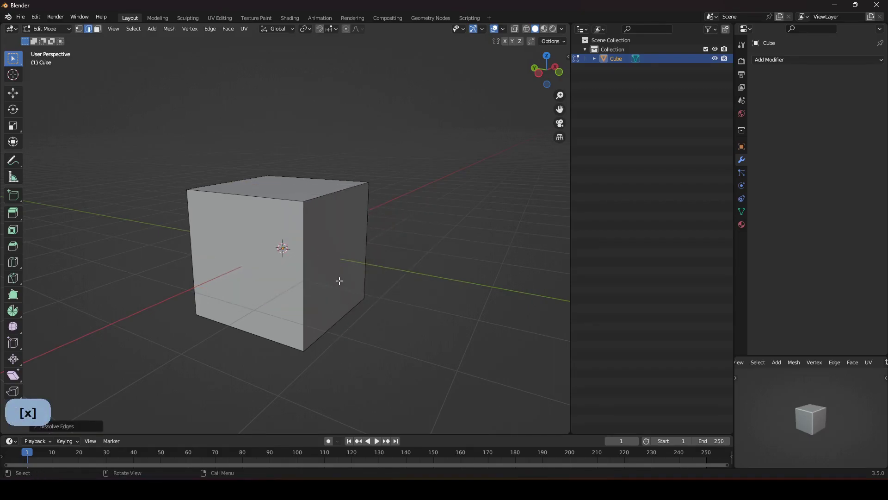
Select a side face of the cube in face select mode, and bring up the delete pie menu for it
click(304, 200)
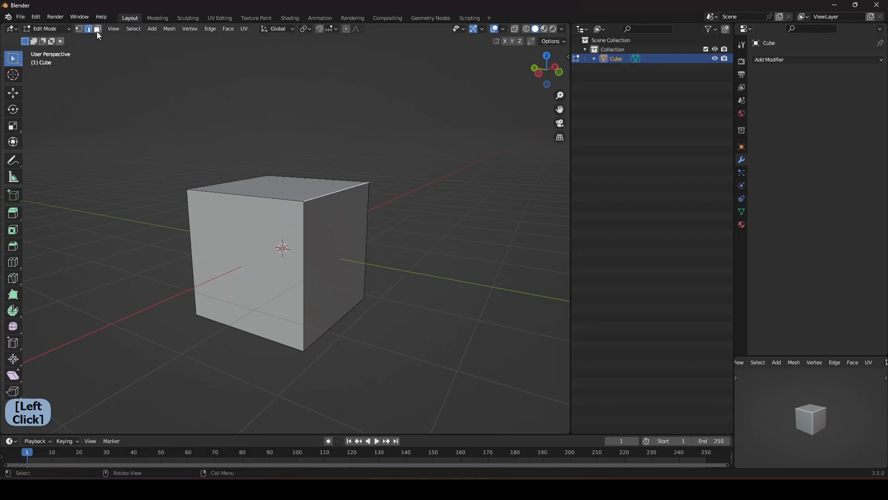
click(97, 30)
click(337, 294)
key(x)
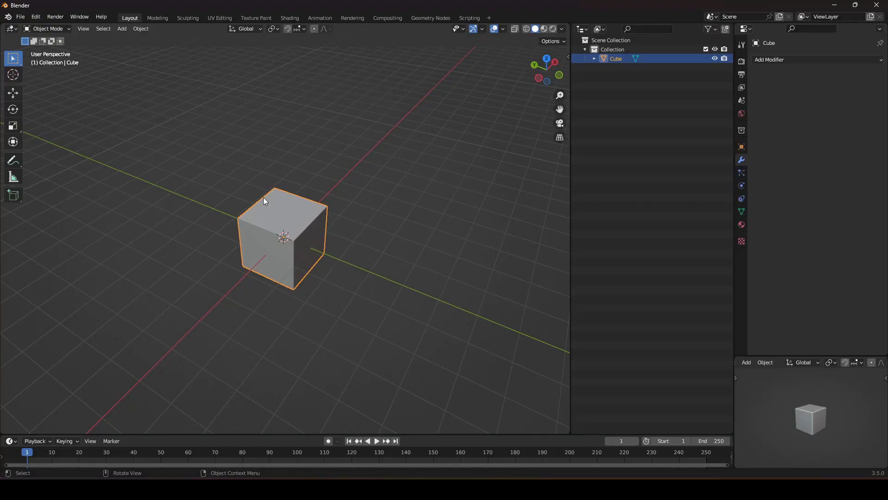
Find the Node Wrangler add-on by searching for "node" in the preferences, enable it, and save the preferences
click(36, 17)
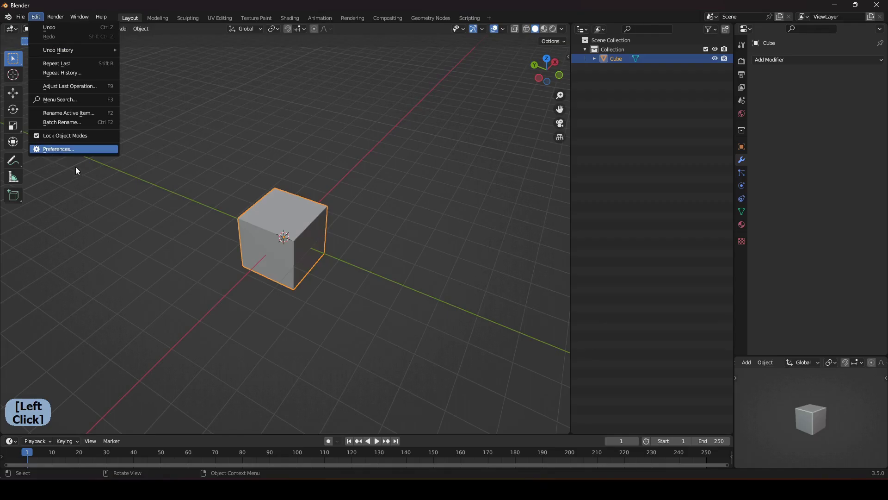
click(67, 148)
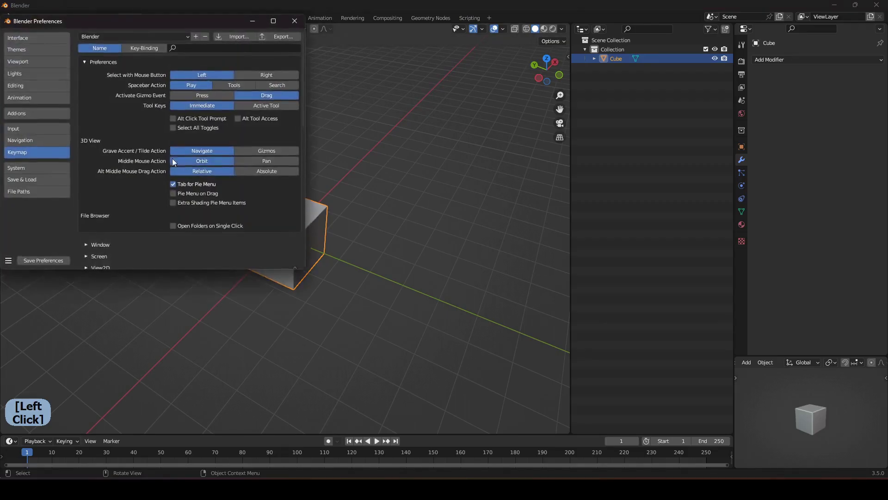
click(26, 115)
click(270, 52)
text(node)
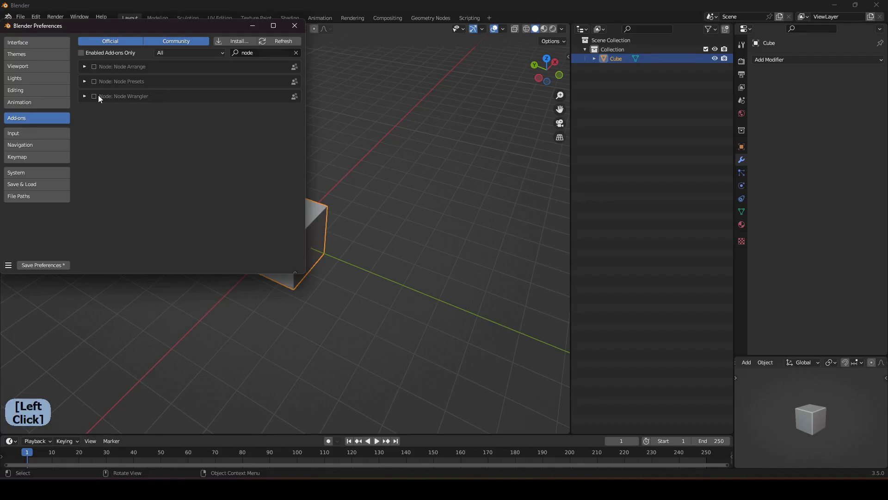
click(98, 95)
click(30, 266)
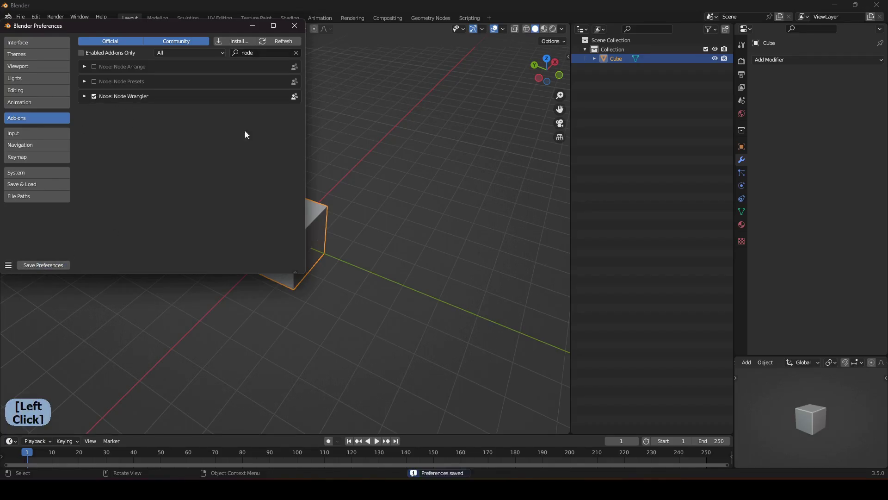
click(292, 26)
Open the Principled Texture Setup for the Principled BSDF node in the Shading workspace, and cancel it without choosing textures
click(289, 18)
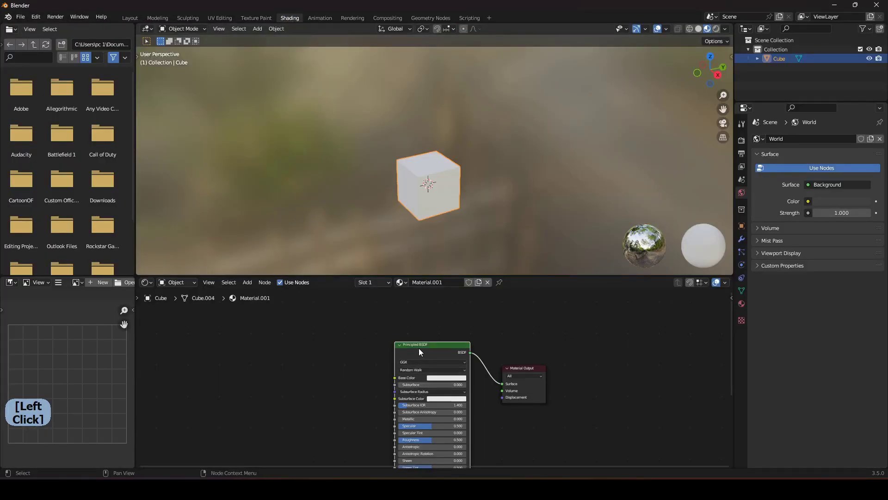
key(ctrl+shift+t)
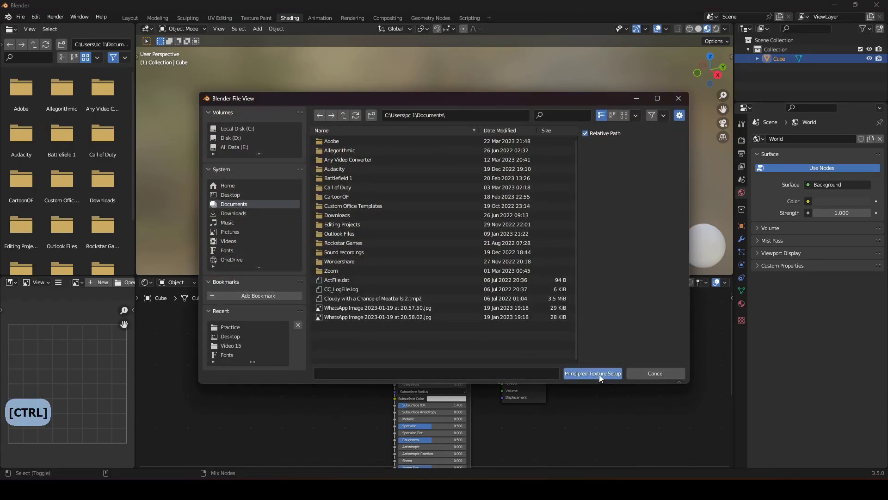
click(649, 374)
Toggle X-ray in Edit Mode and box-select the half of the Suzanne mesh left of its centre line, and return to Object Mode
scroll(373, 386, down, 4)
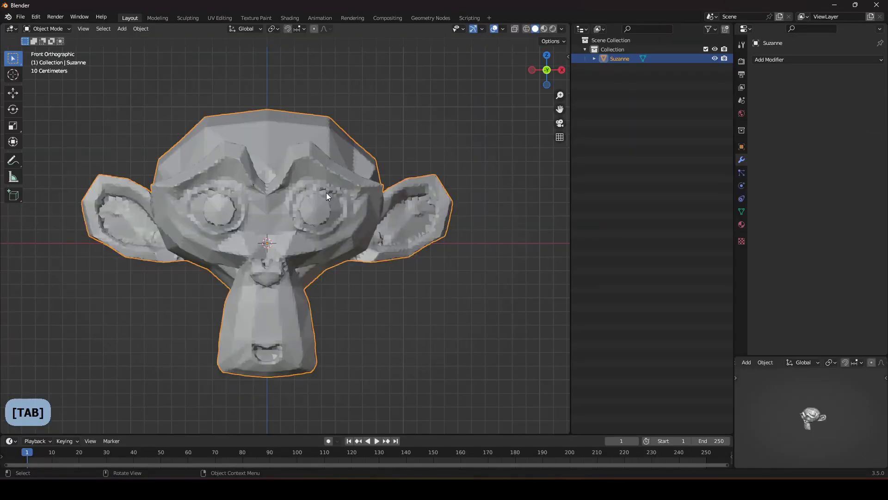
scroll(255, 212, down, 1)
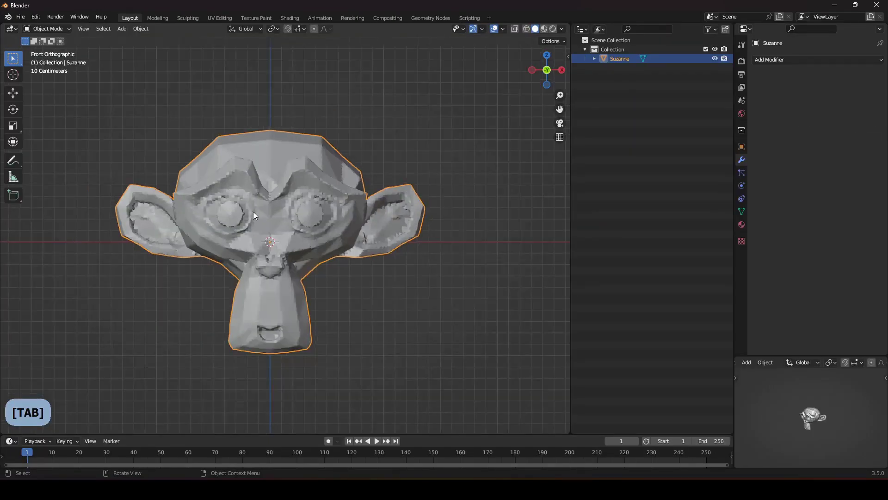
shift+middle_drag(294, 212, 343, 224)
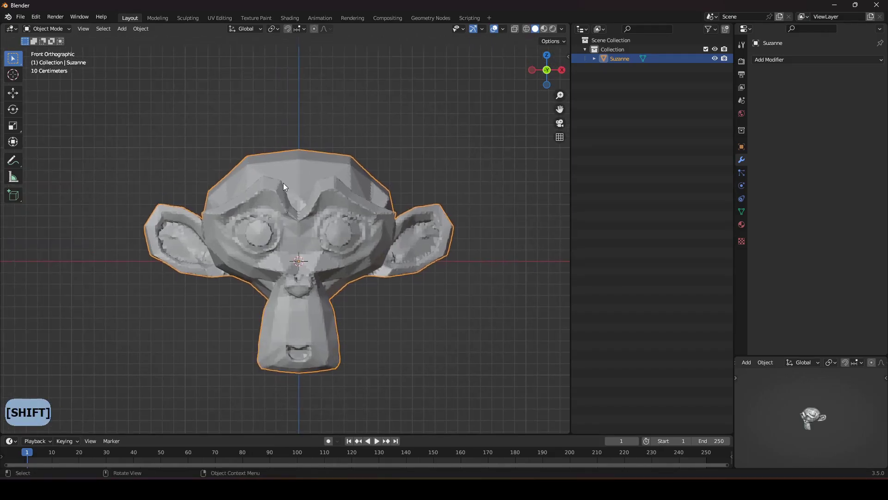
key(Tab)
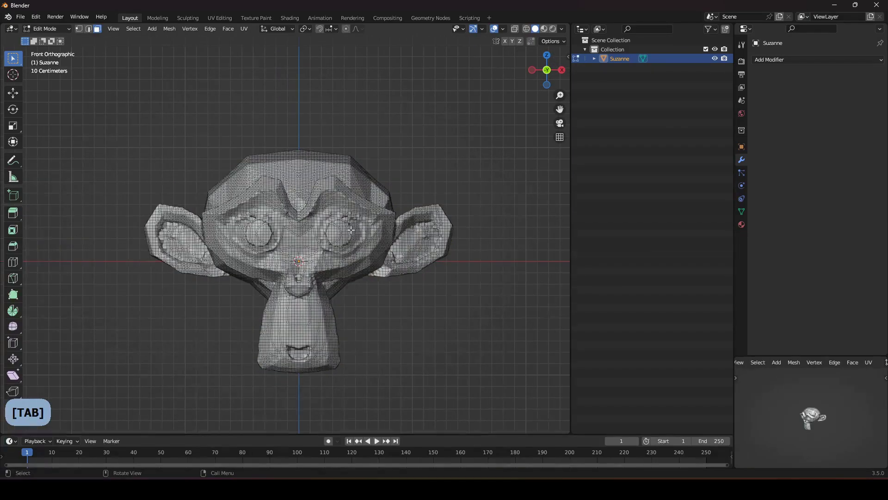
click(205, 119)
key(alt+z)
drag(162, 72, 309, 423)
scroll(323, 278, up, 6)
shift+middle_drag(352, 277, 313, 273)
scroll(372, 273, up, 4)
scroll(284, 273, down, 5)
scroll(285, 273, down, 4)
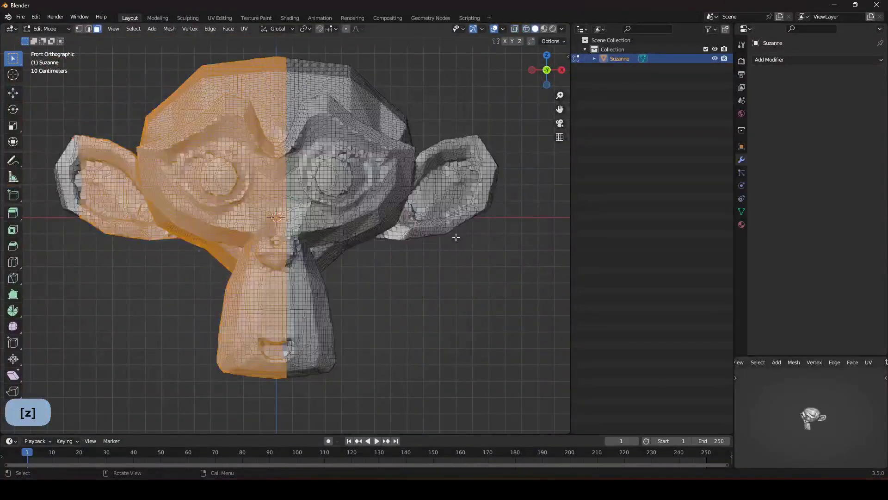
scroll(451, 237, down, 4)
key(Tab)
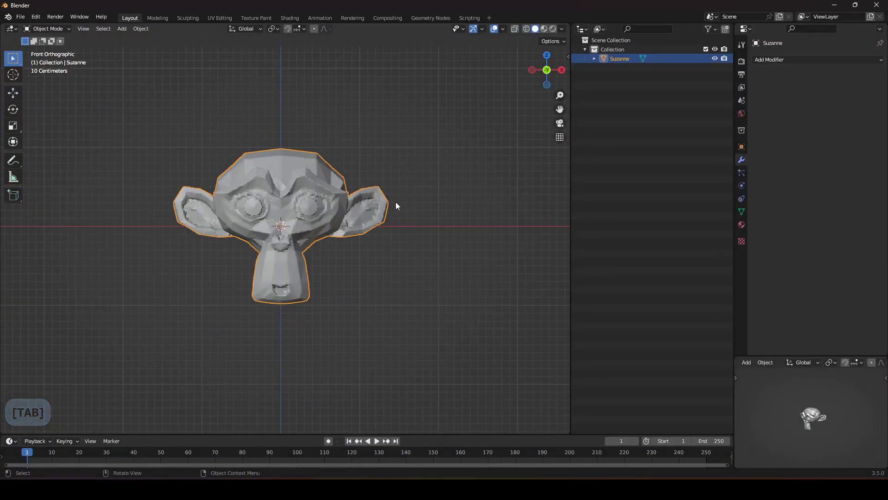
Apply Auto Mirror to Suzanne along the X axis with Positive orientation
key(n)
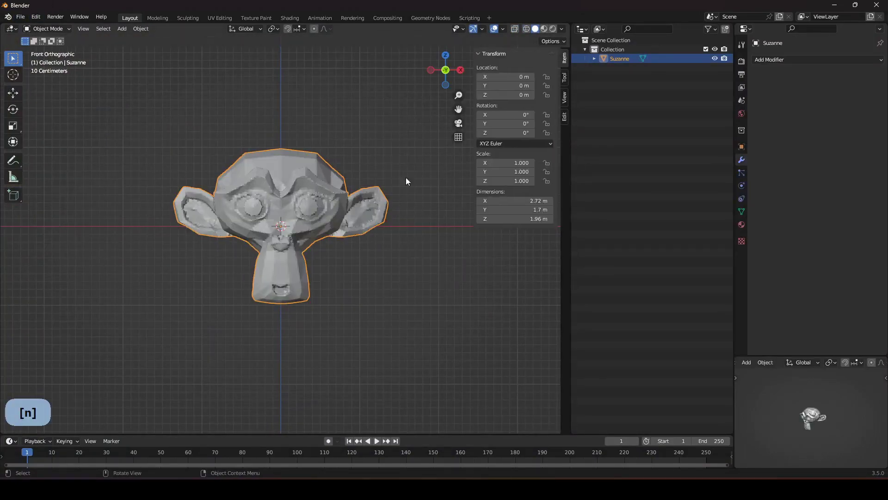
click(564, 117)
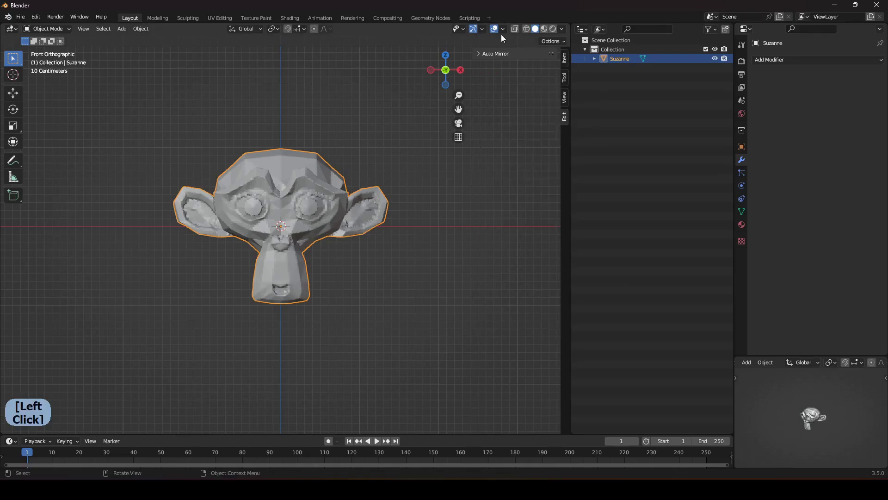
click(496, 53)
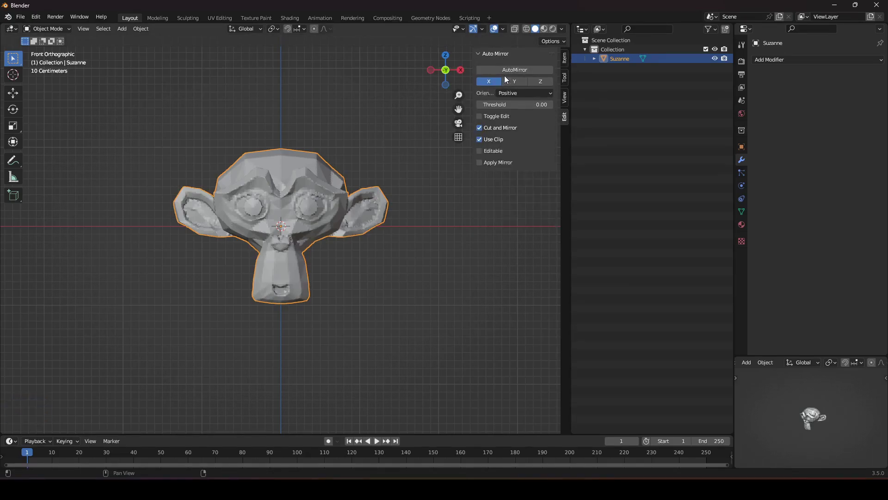
click(509, 94)
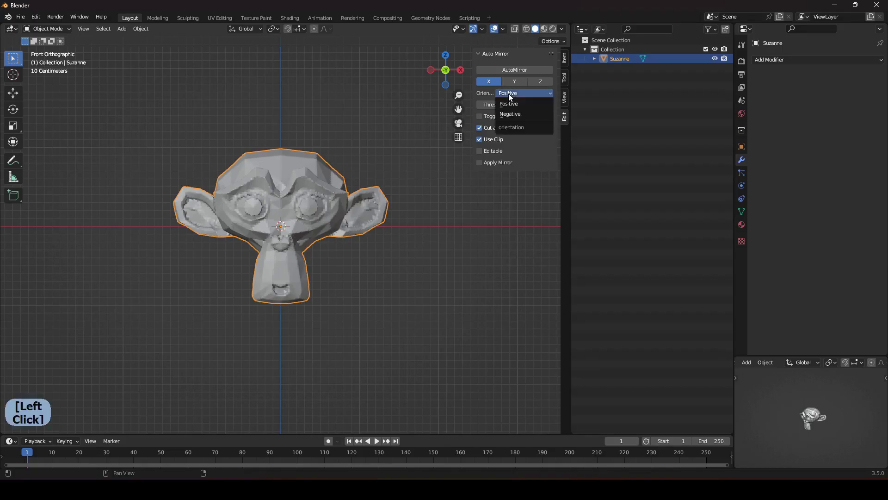
click(514, 104)
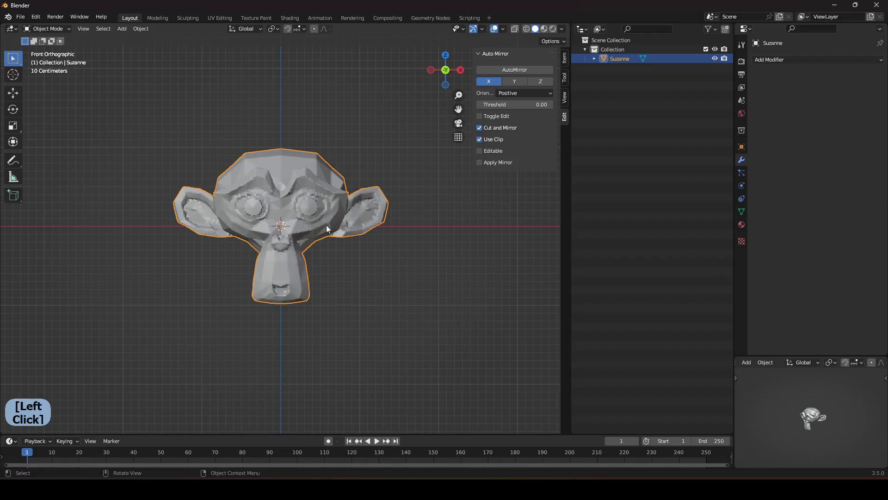
click(510, 71)
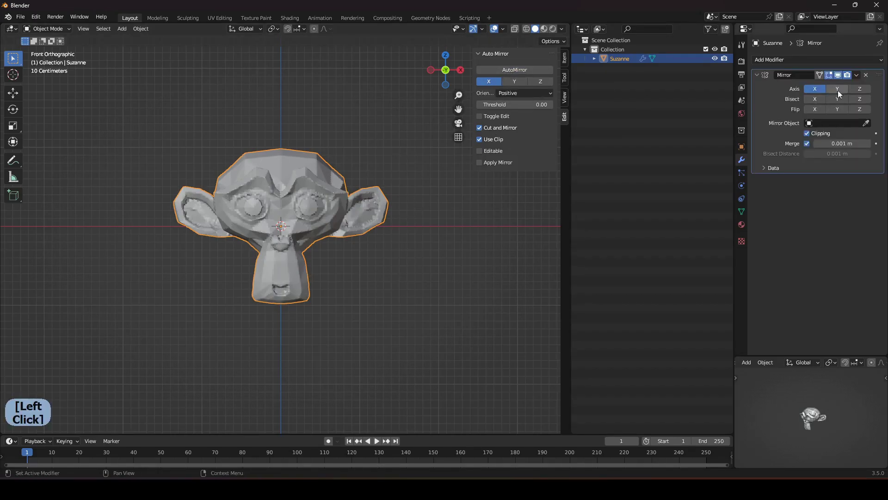
Toggle the viewport display of Suzanne's Mirror modifier off and on to compare the half mesh with the mirrored one
click(839, 75)
click(838, 75)
click(838, 75)
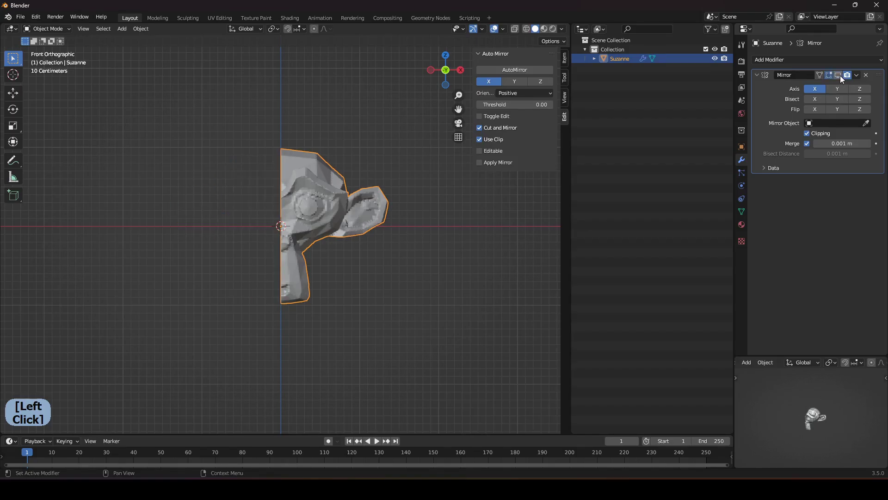
click(838, 76)
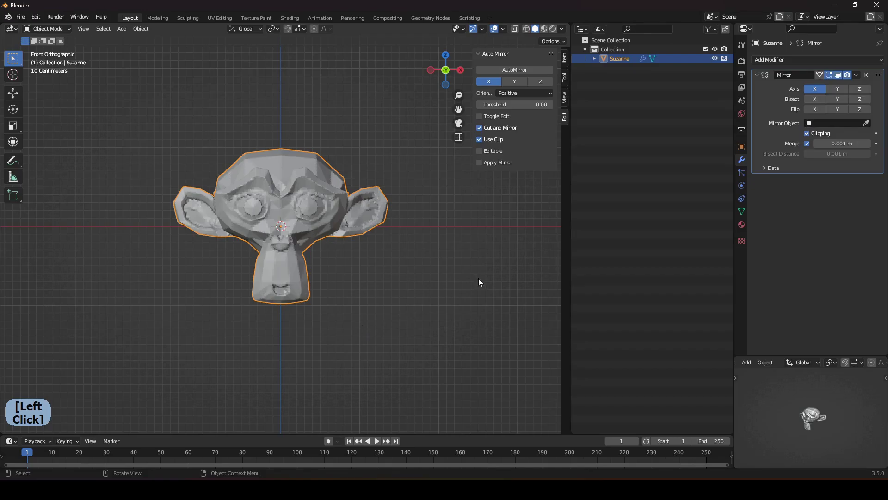
Remove the Mirror modifier from Suzanne and delete the remaining half mesh
click(865, 75)
middle_drag(212, 254, 233, 255)
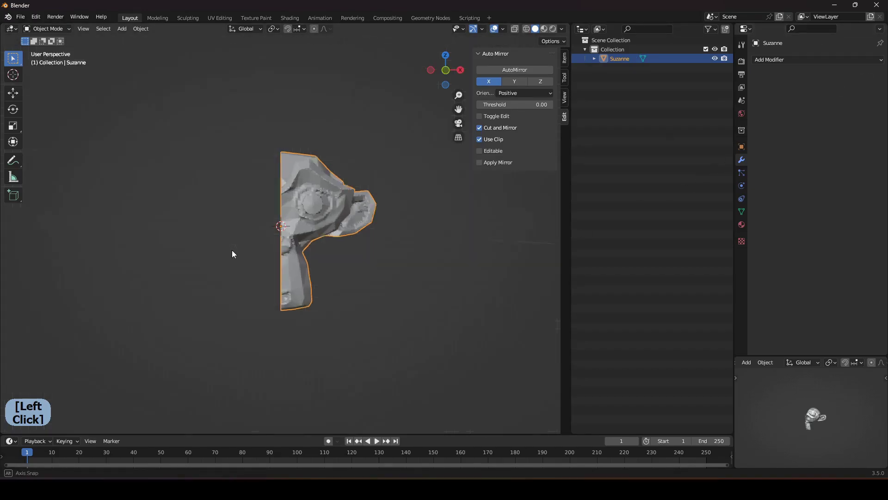
key(x)
click(314, 242)
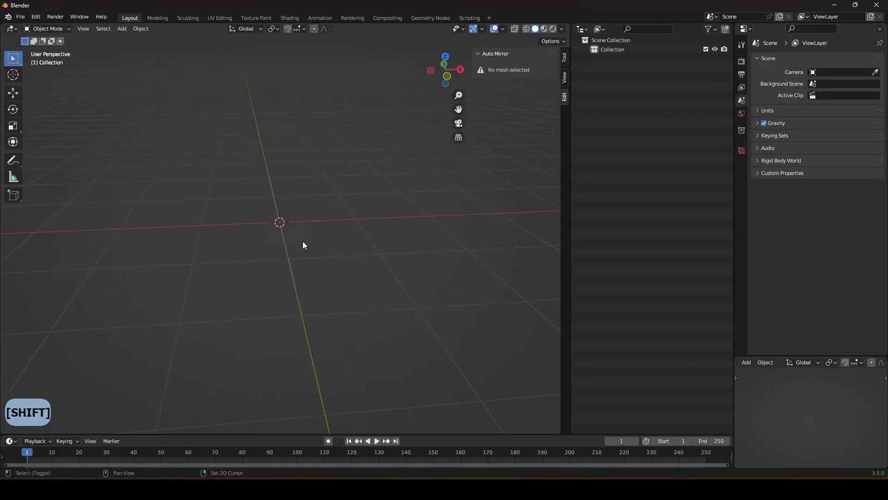
Find the Bool Tool add-on by searching for "bool" in the preferences, enable it, and save the preferences
shift+middle_drag(303, 242, 286, 275)
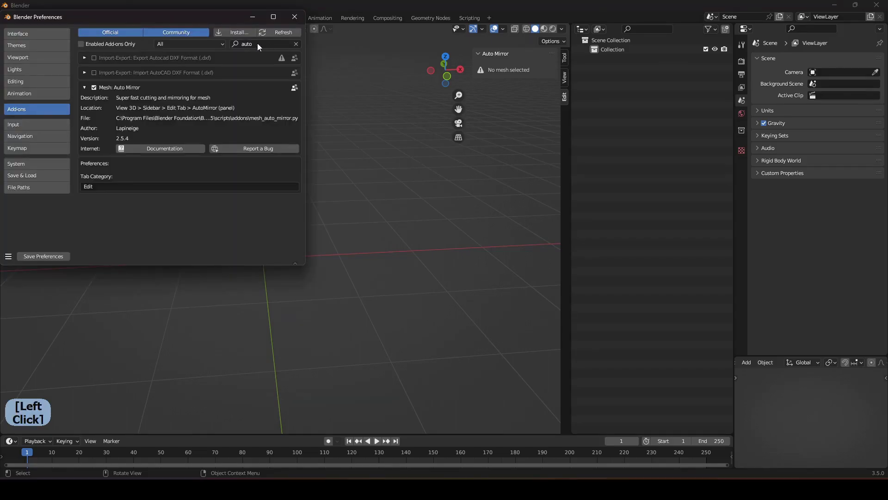
click(261, 43)
text(bool)
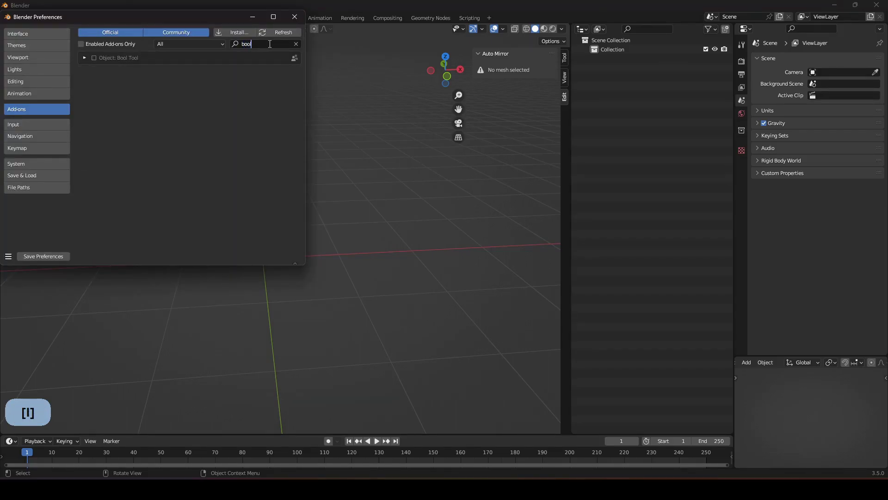
click(94, 58)
click(44, 256)
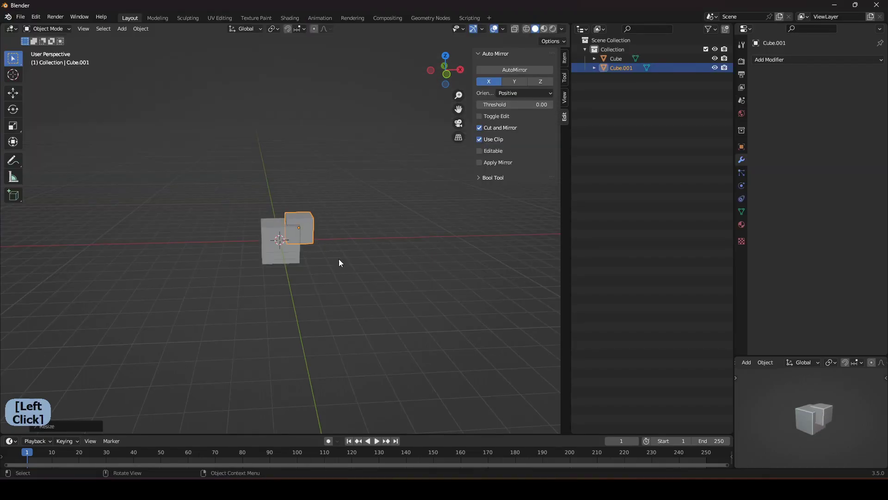
Place the smaller cube over the larger cube's upper corner, and select both for Bool Tool with the larger cube active
click(338, 255)
scroll(339, 256, up, 4)
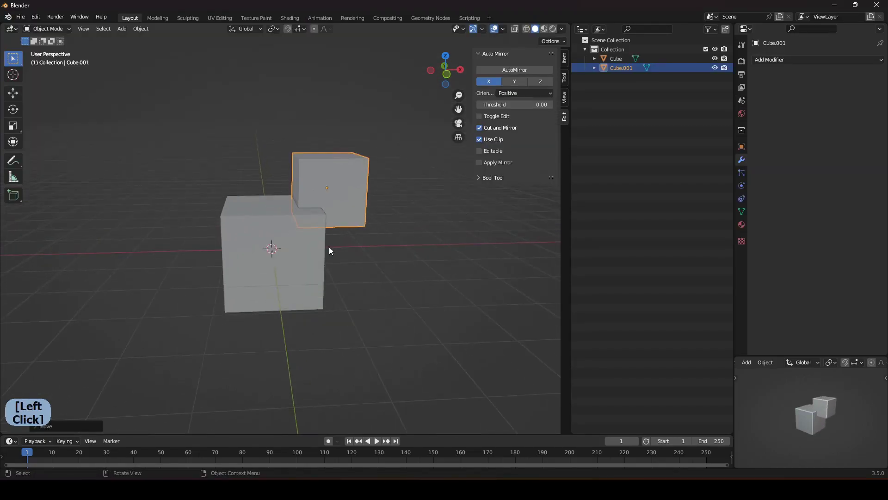
shift+click(310, 250)
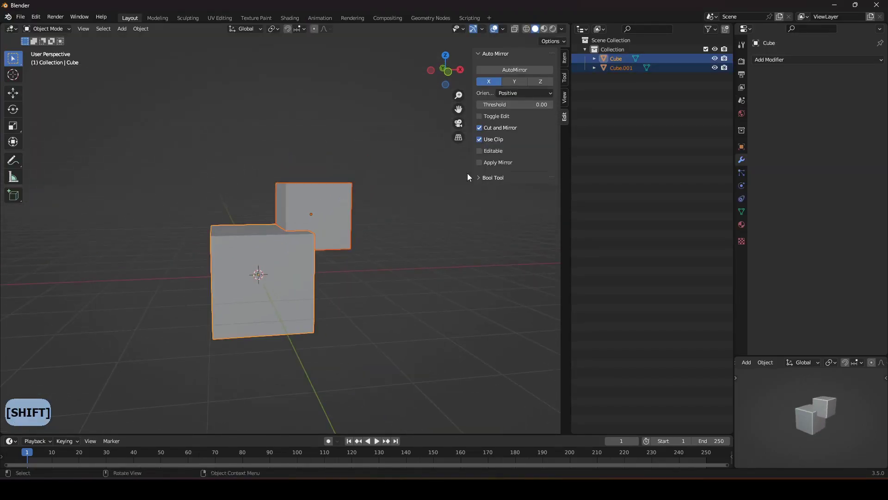
click(505, 53)
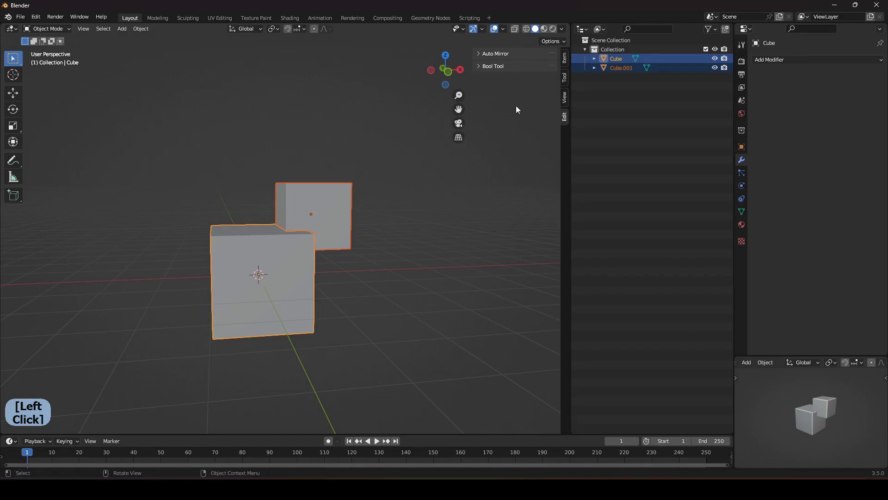
click(494, 67)
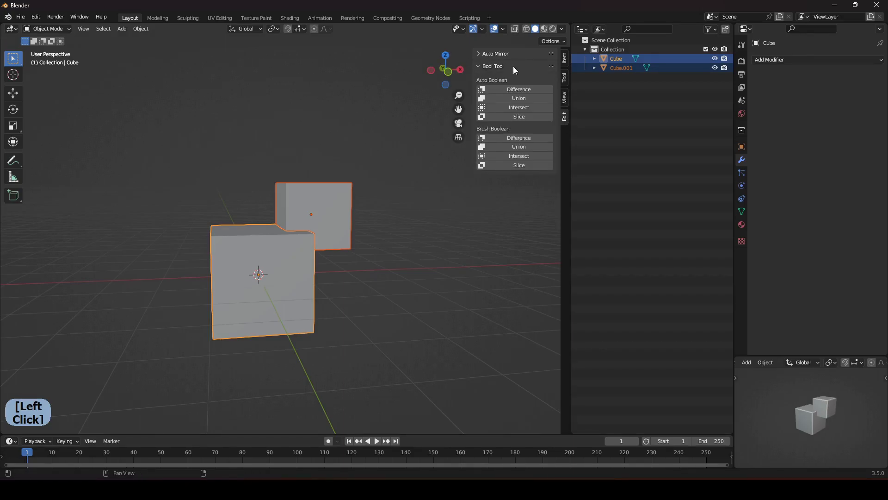
Try Bool Tool's Auto Boolean Union on the two cubes, check the merged mesh, and undo the union
click(527, 100)
middle_drag(347, 238, 467, 252)
key(Tab)
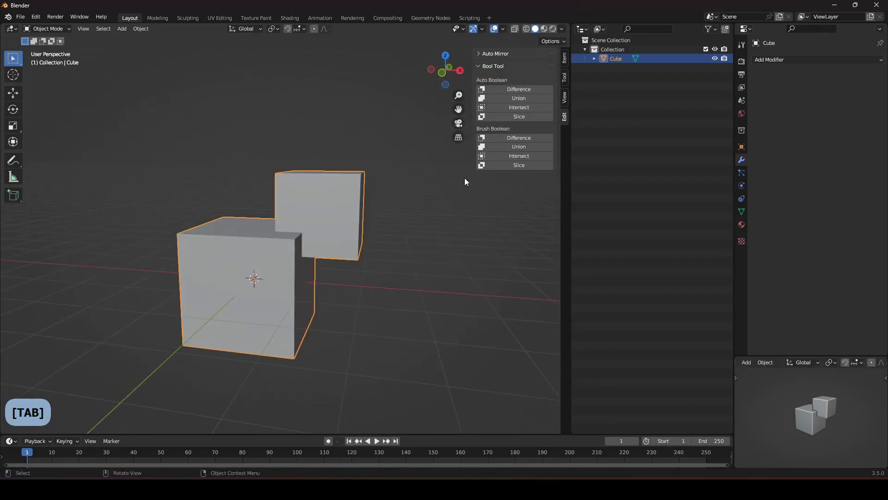
key(ctrl+z)
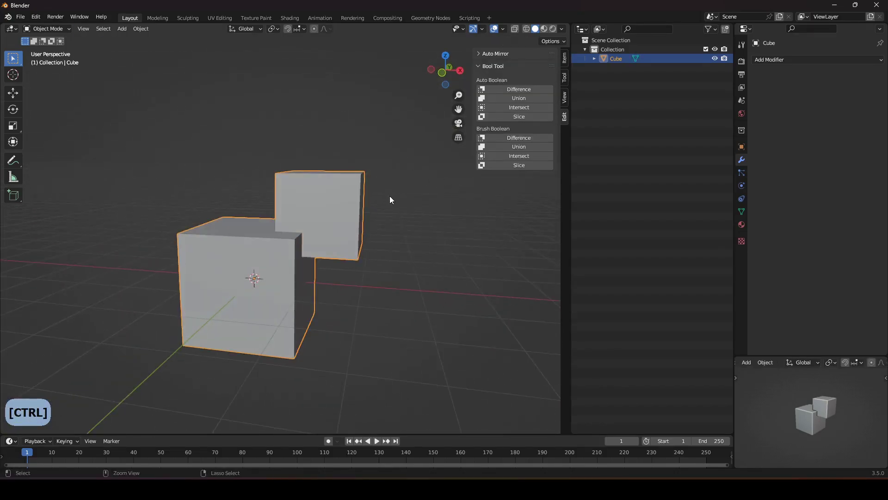
Cut the smaller cube out of the larger one with Bool Tool's Auto Boolean Difference, and deselect the result
click(523, 89)
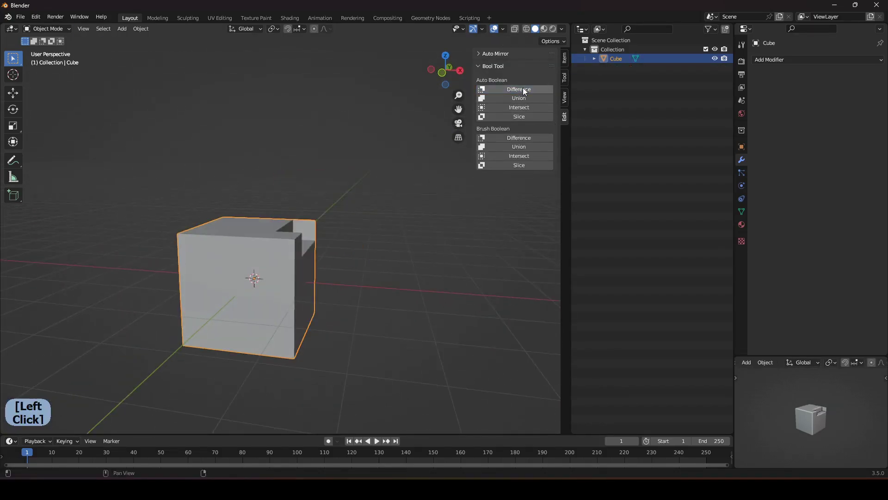
middle_drag(370, 231, 329, 259)
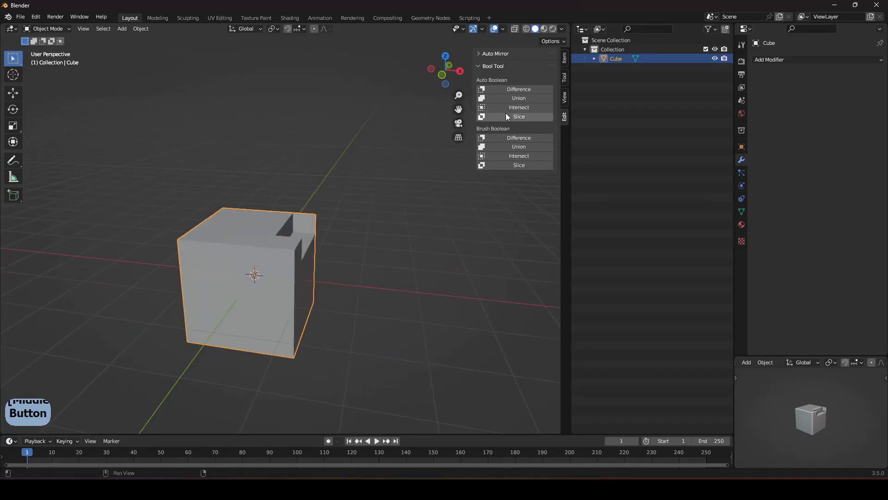
middle_drag(416, 208, 382, 238)
click(381, 237)
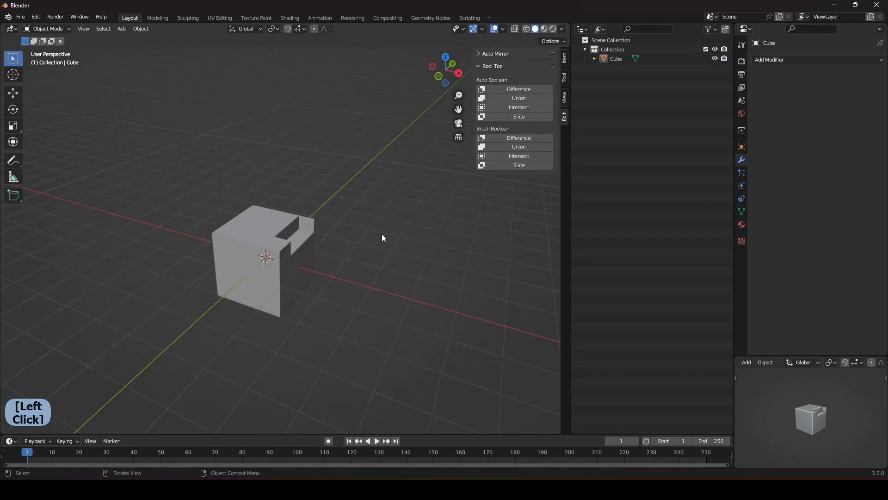